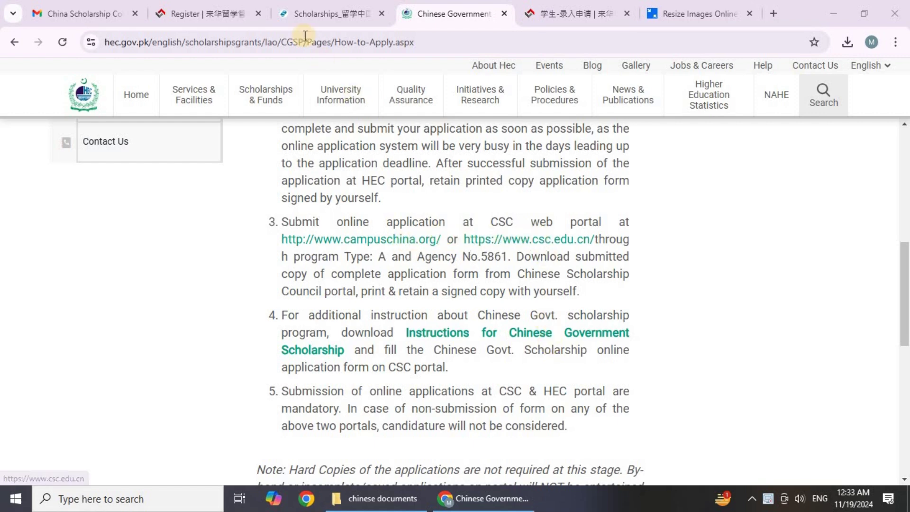
- Review the Chinese Government Scholarships page, the account registration form and the account verification e-mail
left_click(308, 13)
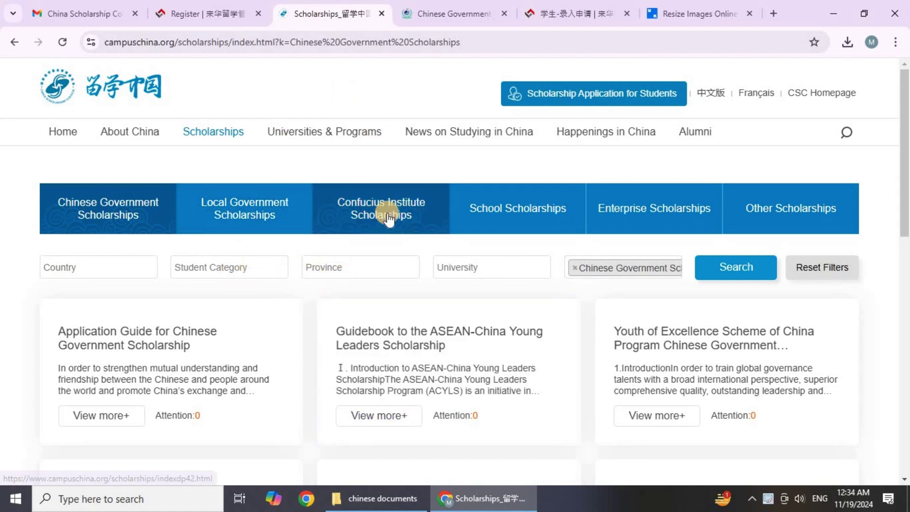
mouse_move(223, 136)
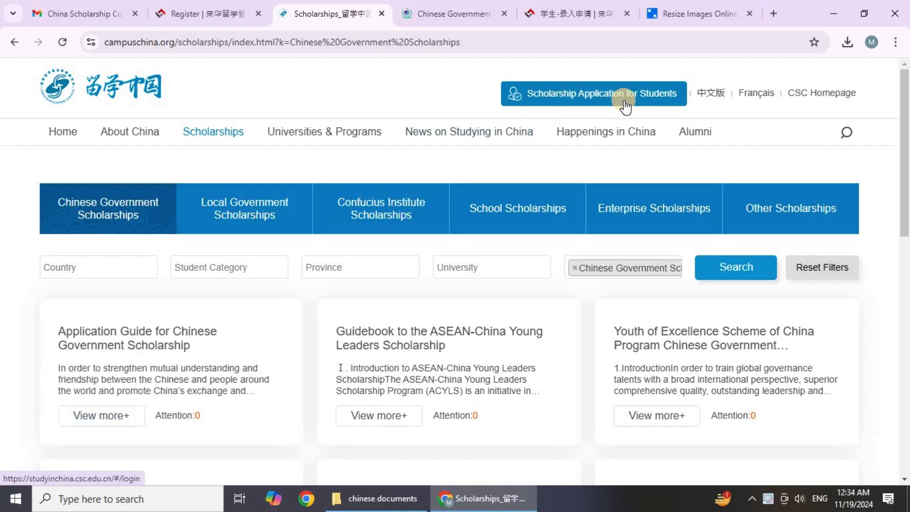
left_click(218, 10)
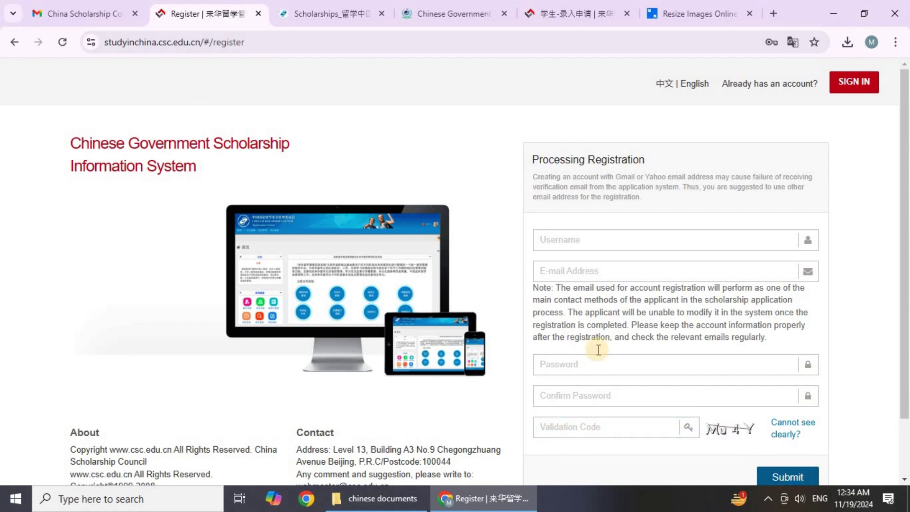
left_click(118, 7)
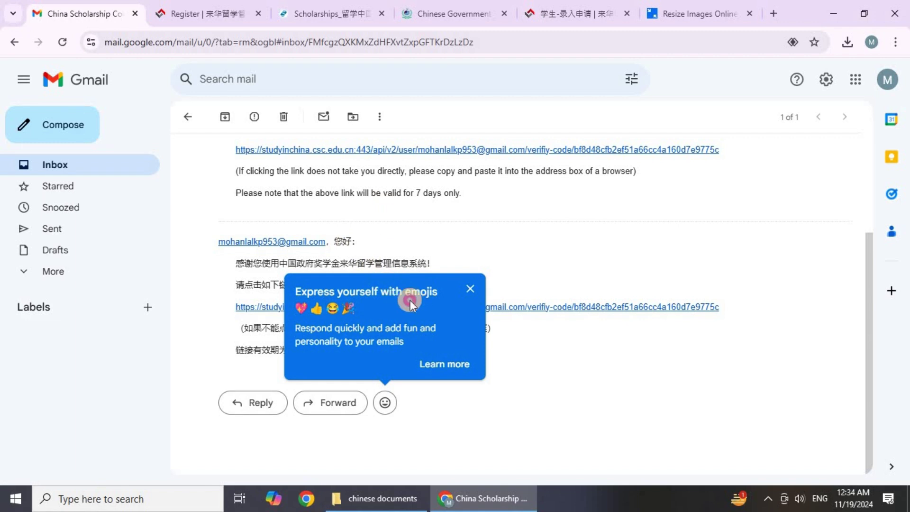
left_click_drag(410, 303, 387, 272)
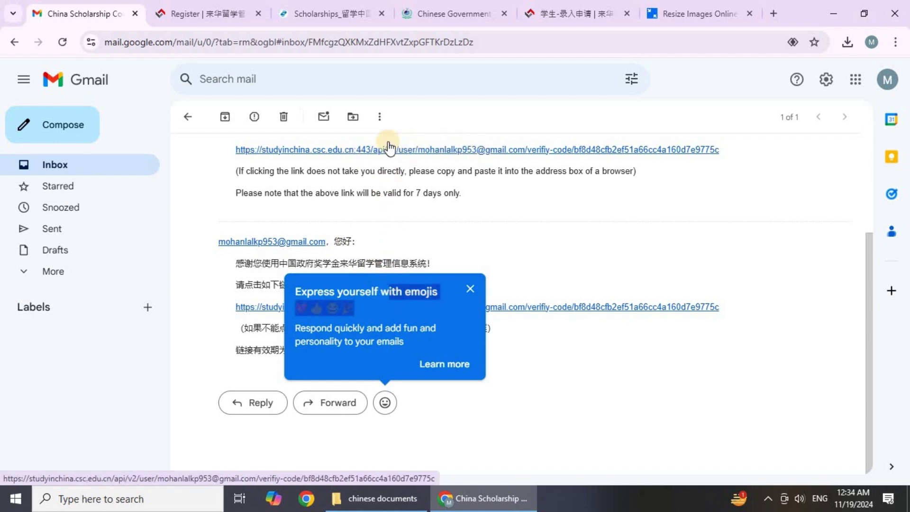
left_click(190, 6)
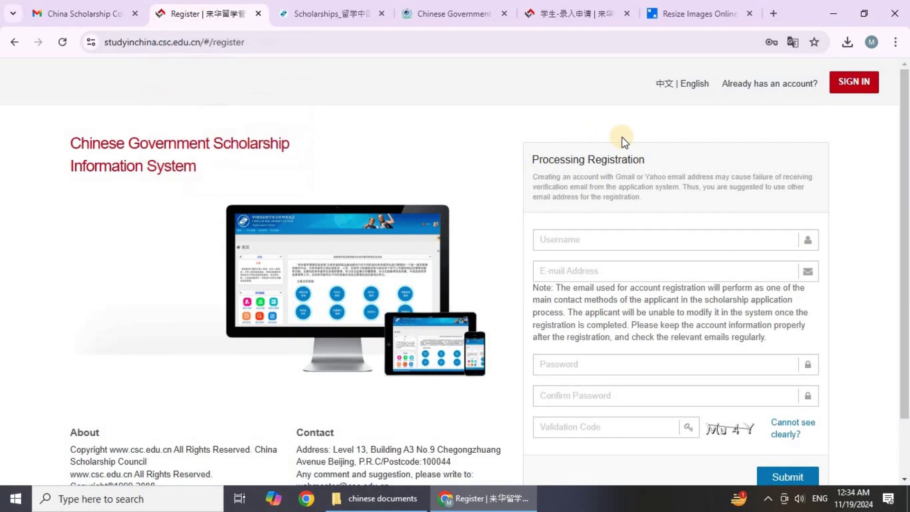
- Go to the student's online scholarship application and open its personal details for editing
left_click(340, 10)
left_click(566, 10)
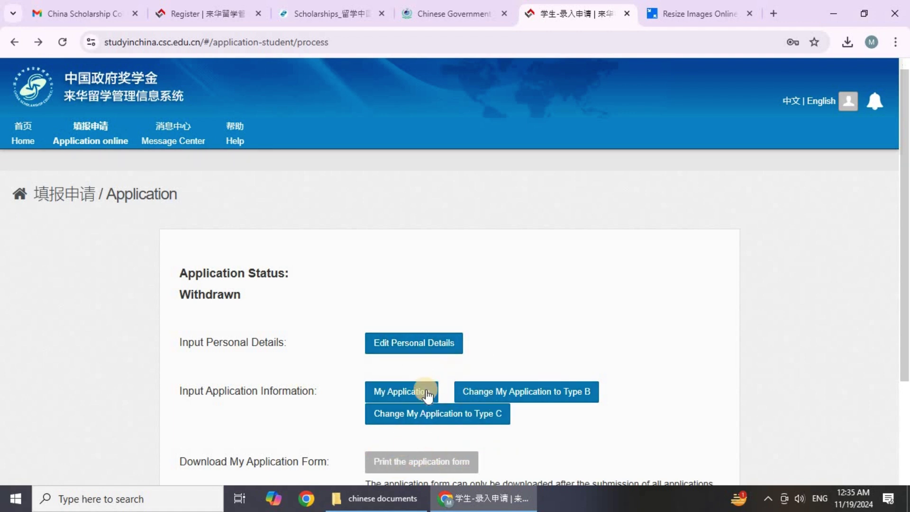
left_click(423, 347)
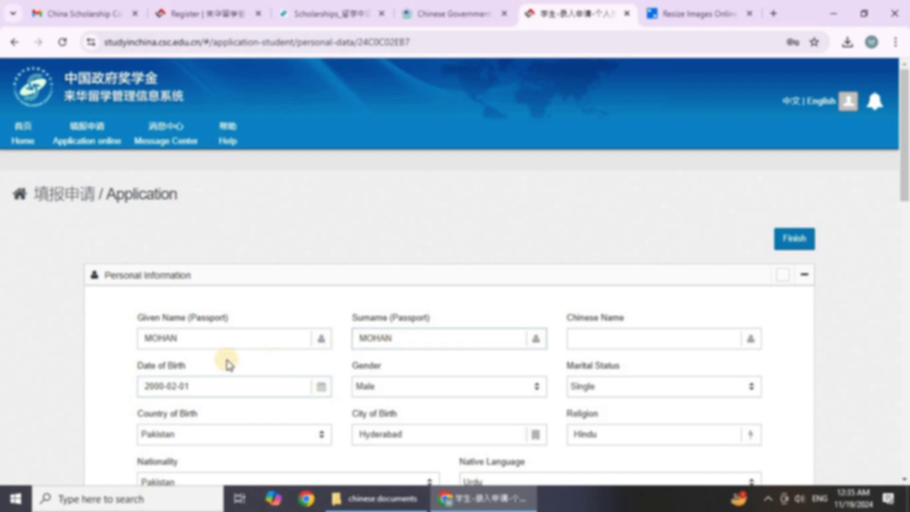
- Check the passport names, date of birth, gender and marital status in the Personal Information section
scroll(353, 339, "down", 1)
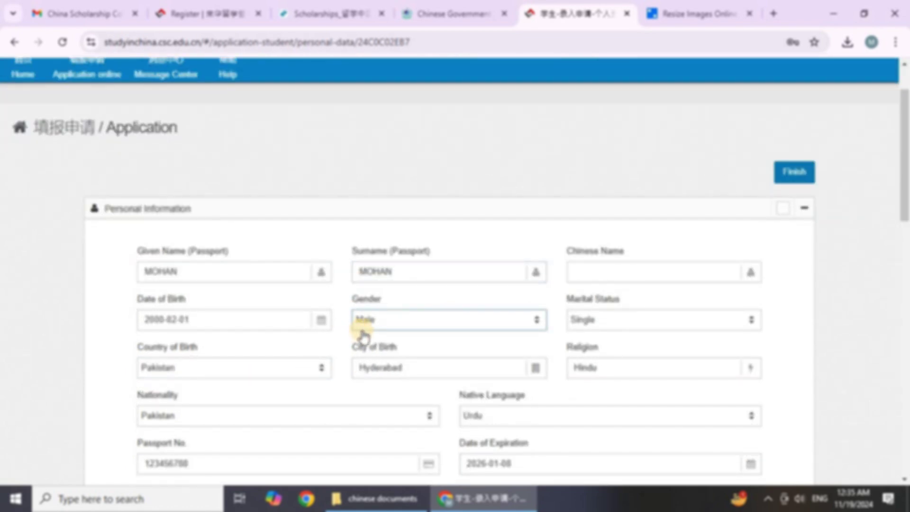
scroll(364, 338, "down", 1)
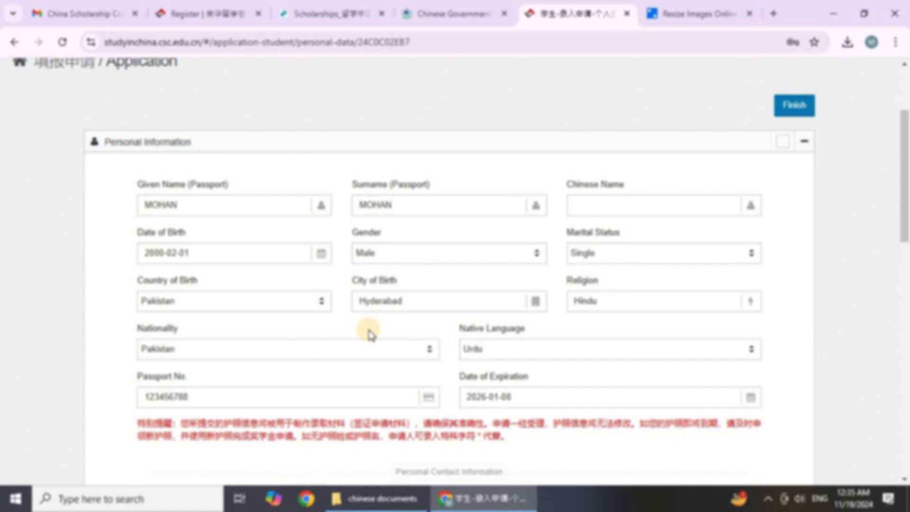
scroll(426, 327, "up", 1)
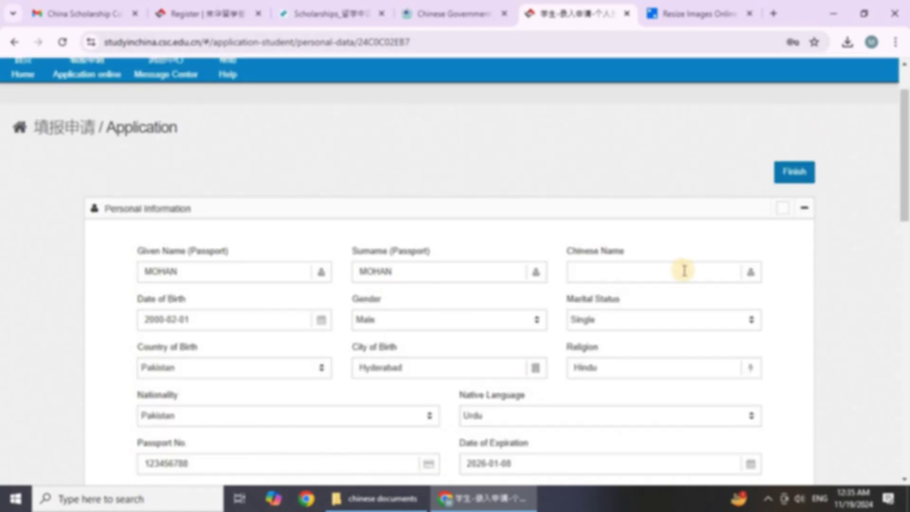
left_click(213, 269)
left_click(407, 269)
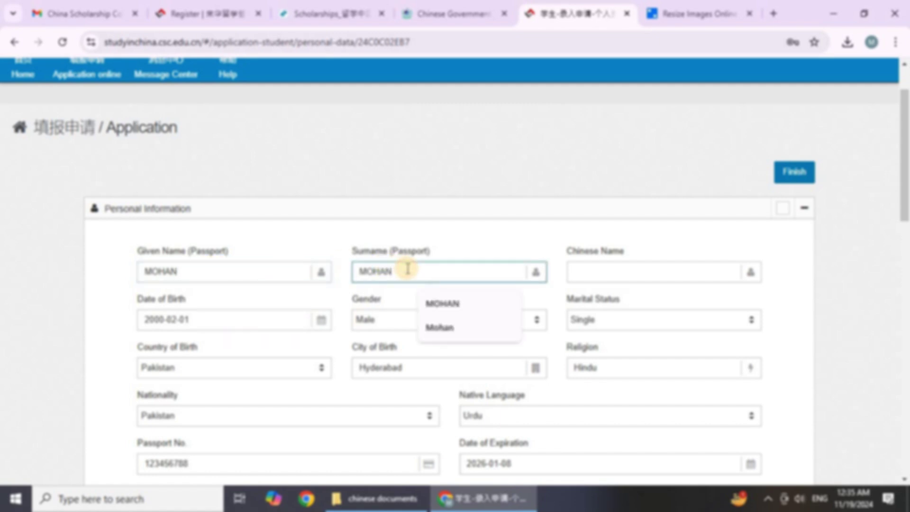
left_click(255, 324)
left_click(372, 319)
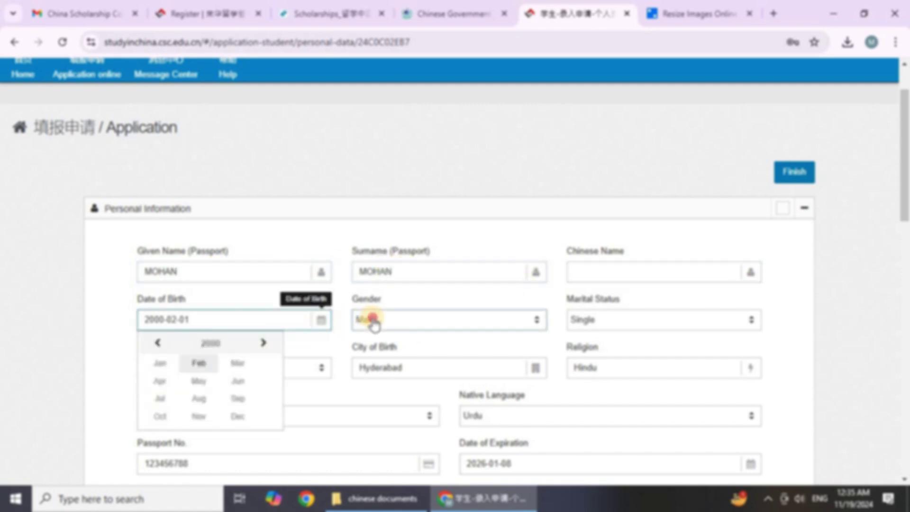
left_click(576, 302)
left_click(593, 321)
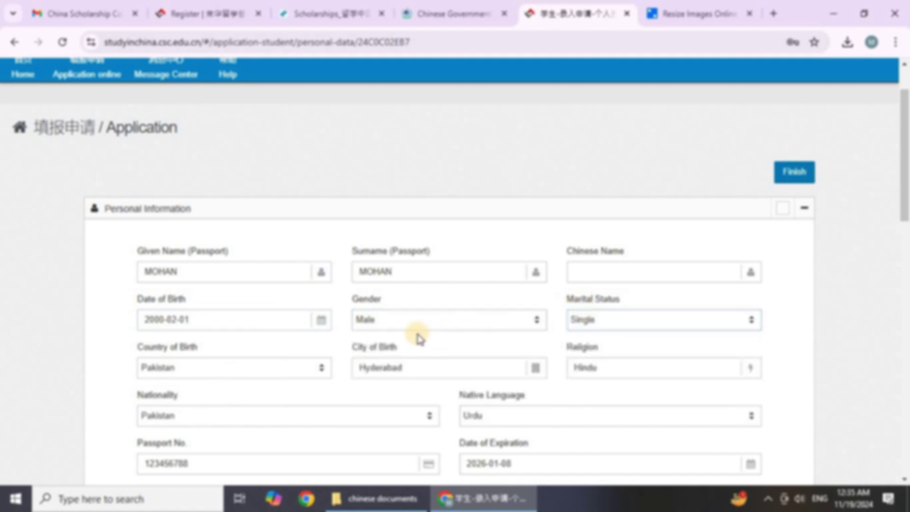
- Check the birthplace, religion, nationality, native language, passport number and passport expiration fields
scroll(331, 318, "down", 2)
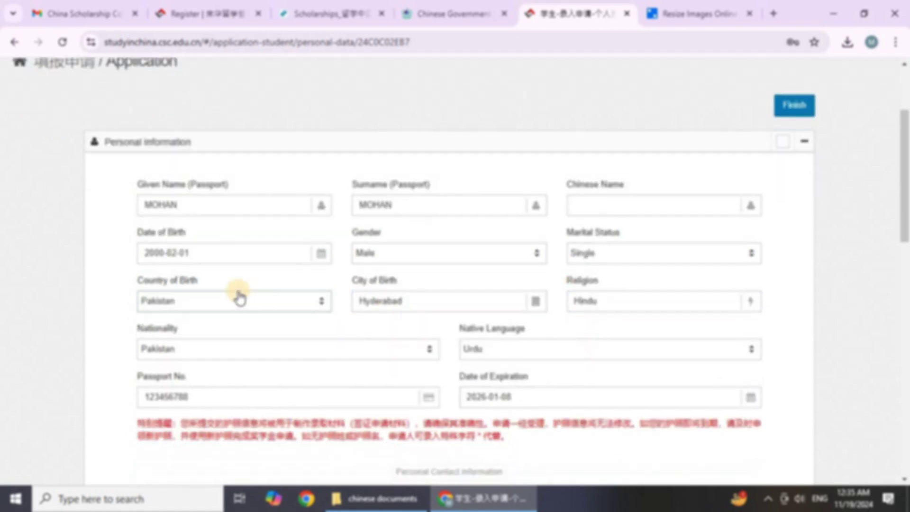
left_click(398, 299)
left_click(591, 300)
scroll(590, 301, "down", 4)
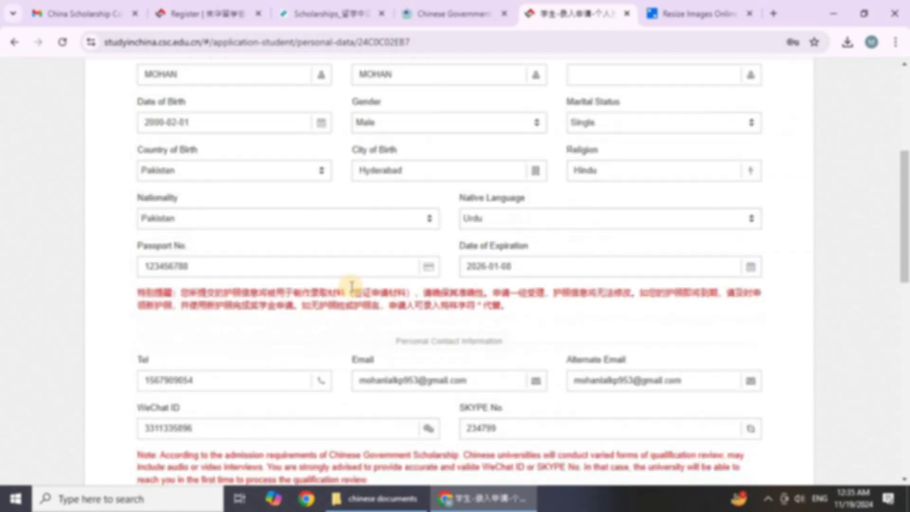
left_click(254, 219)
left_click(255, 219)
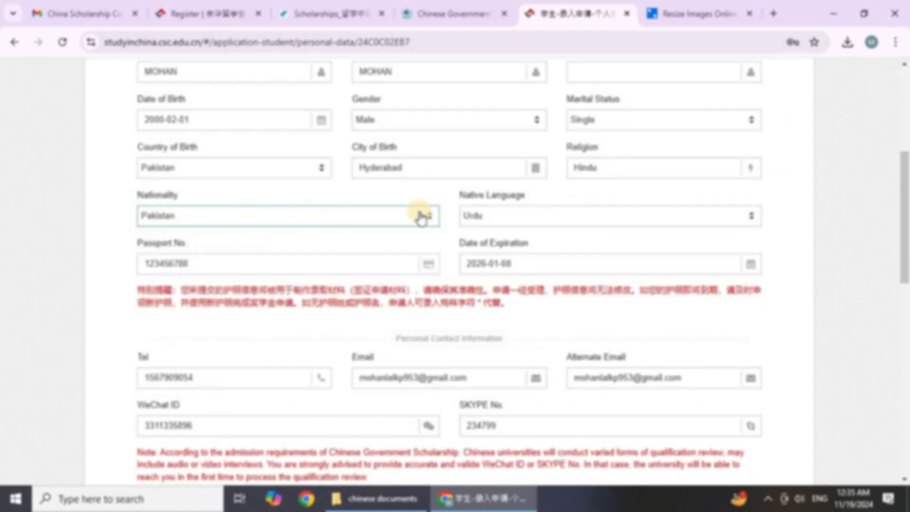
left_click(493, 218)
left_click(495, 220)
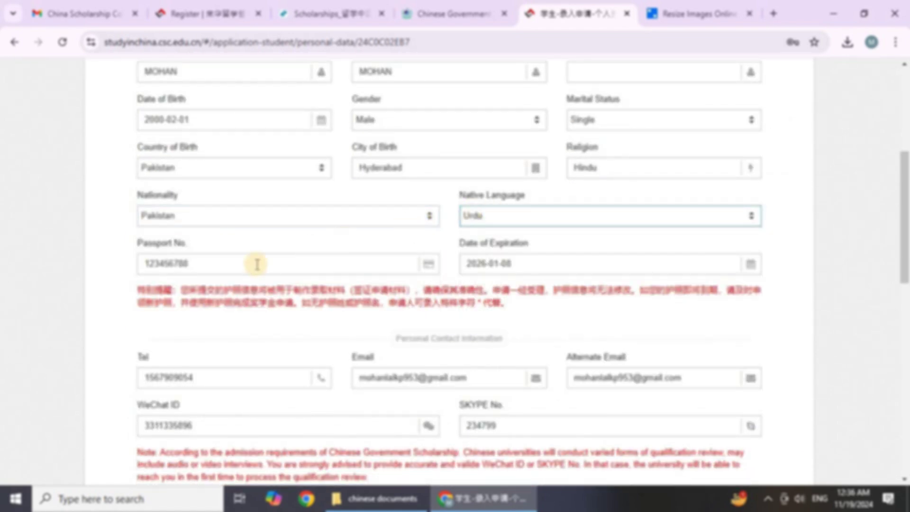
left_click(236, 264)
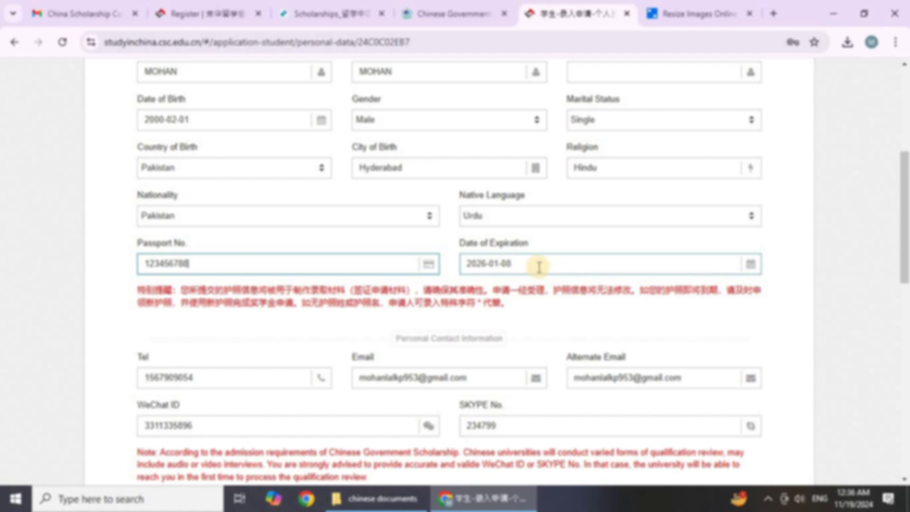
left_click(514, 285)
- Check the personal contact fields and read the note about providing a valid WeChat ID or SKYPE No
scroll(451, 297, "down", 2)
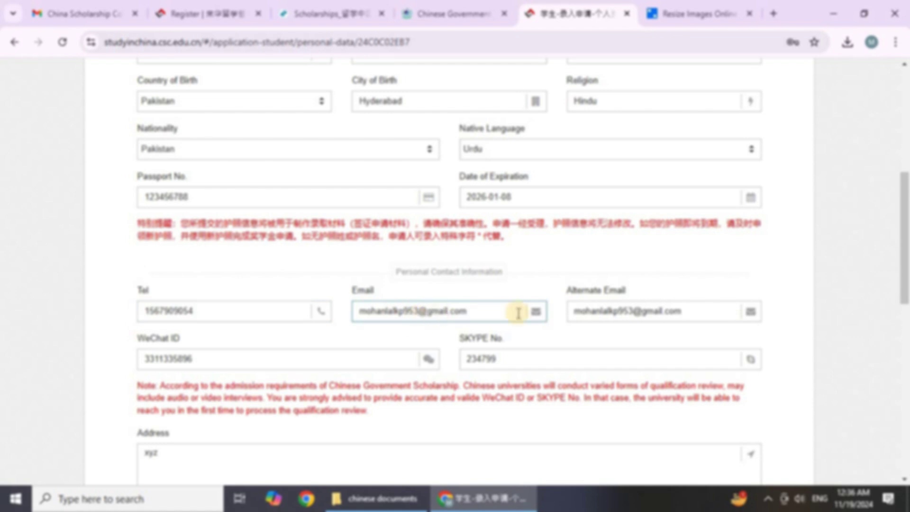
left_click(493, 311)
scroll(379, 305, "down", 2)
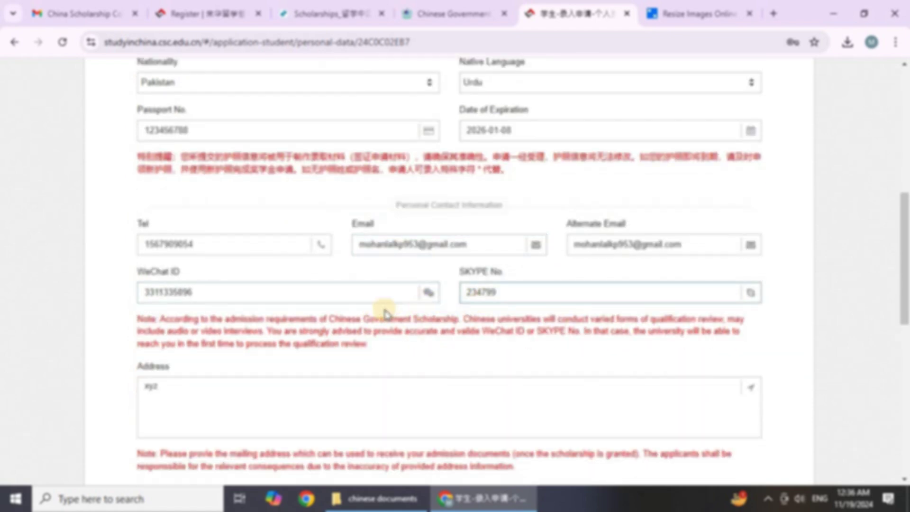
scroll(471, 287, "down", 2)
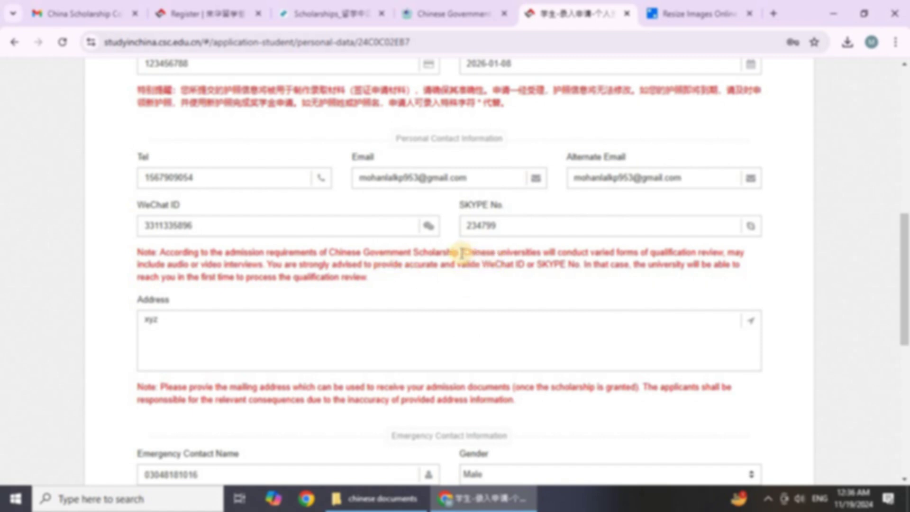
left_click_drag(461, 254, 539, 254)
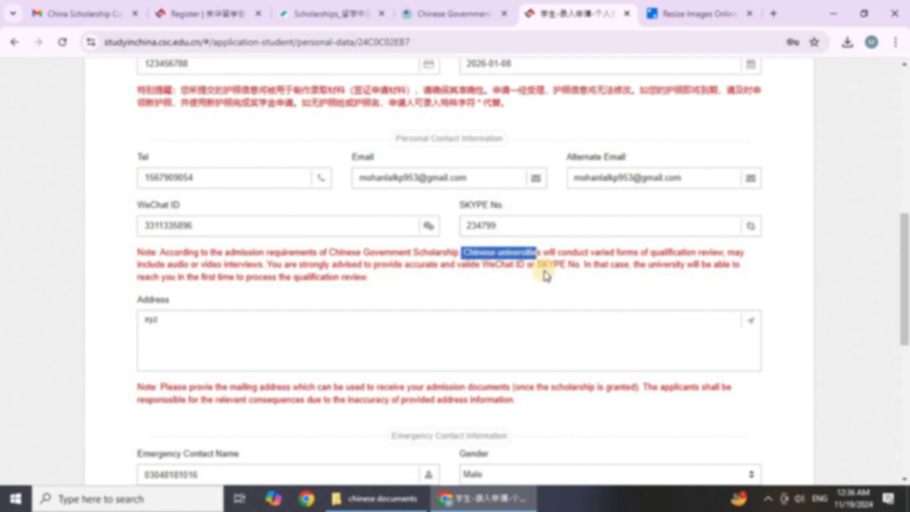
- Check the emergency contact's name, gender, relationship options, telephone, e-mail and address fields
scroll(500, 278, "down", 5)
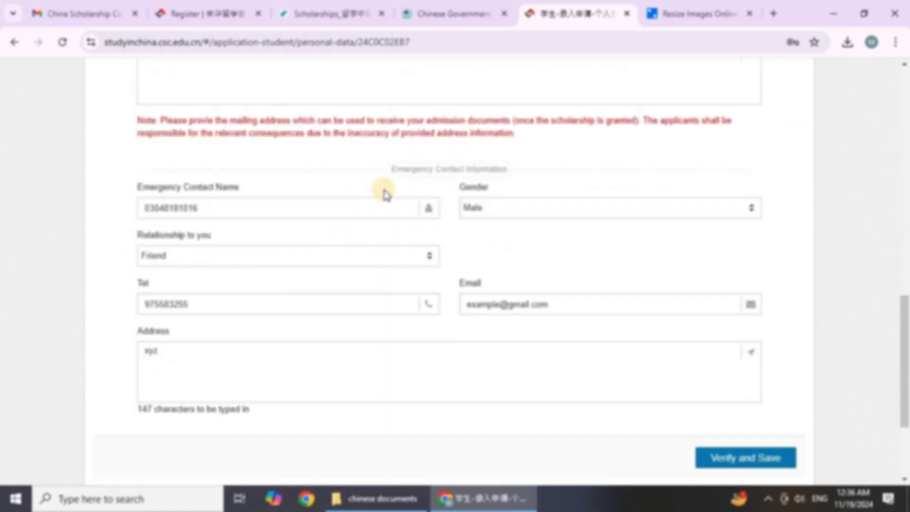
left_click(366, 205)
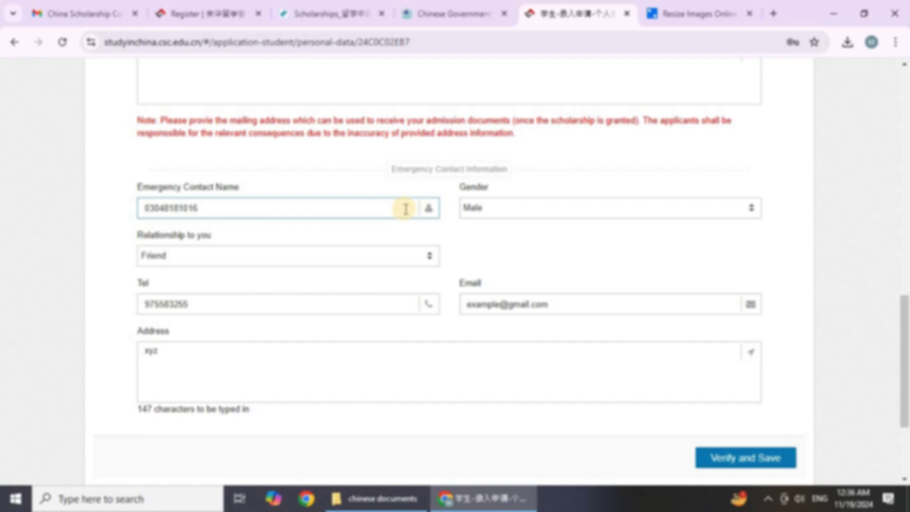
left_click(428, 208)
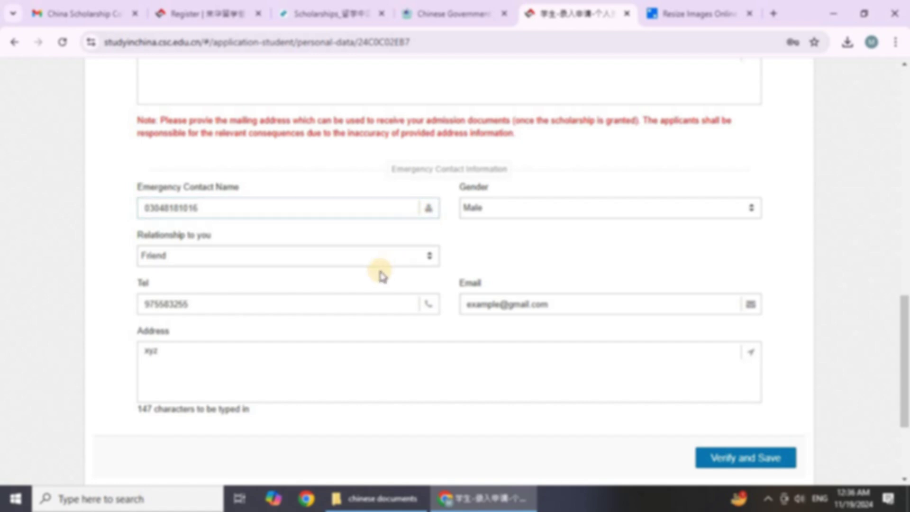
scroll(382, 275, "up", 1)
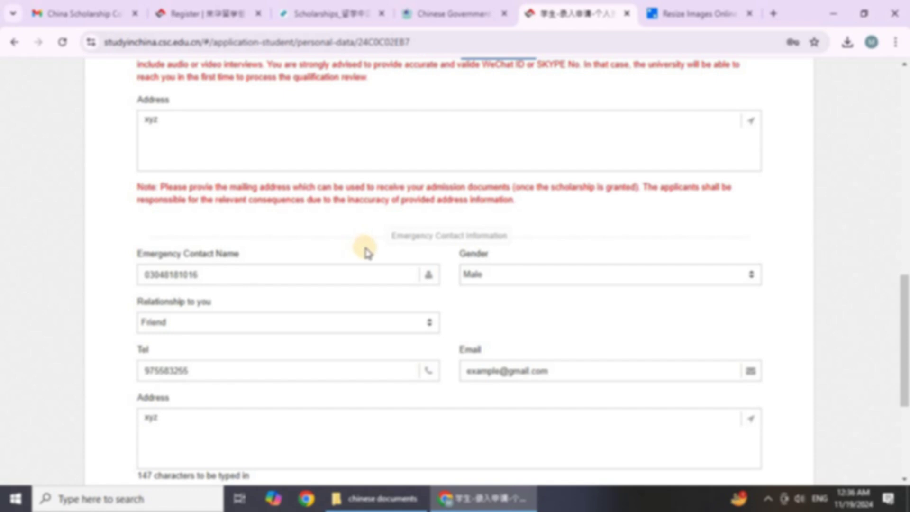
scroll(365, 251, "down", 1)
left_click(277, 210)
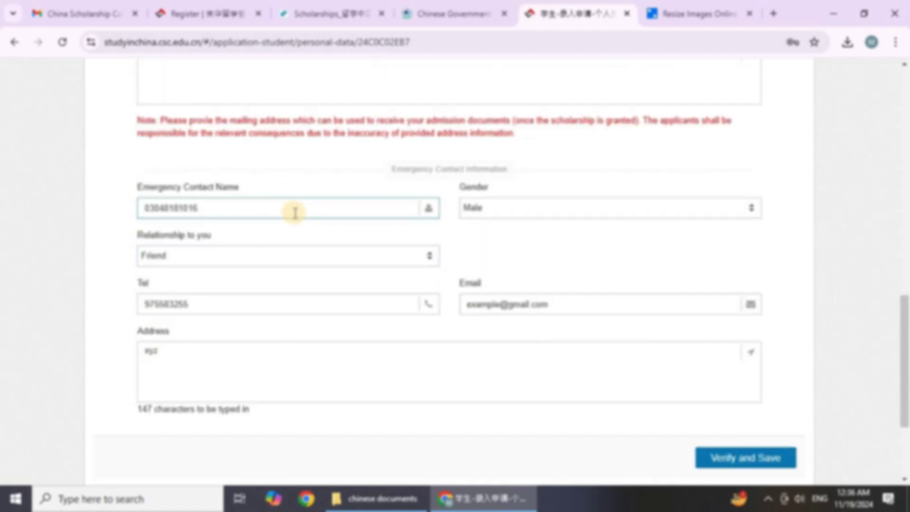
left_click(501, 218)
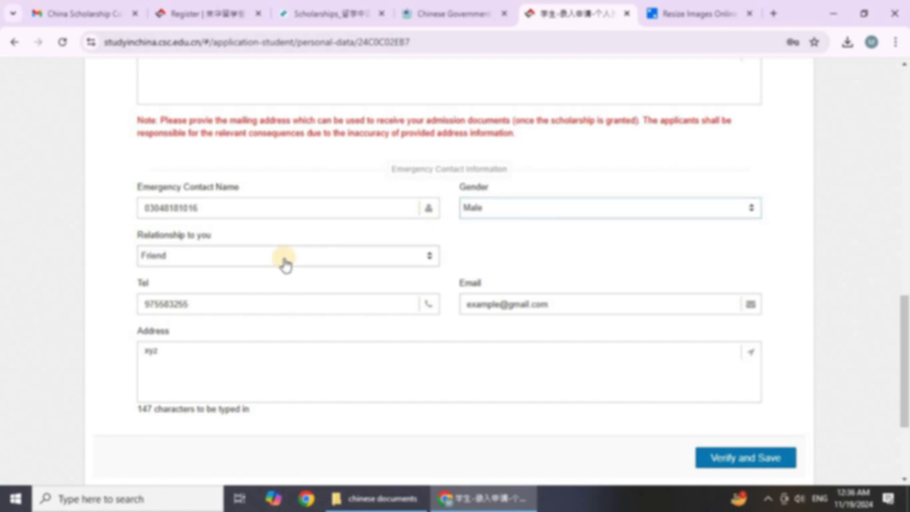
left_click(300, 258)
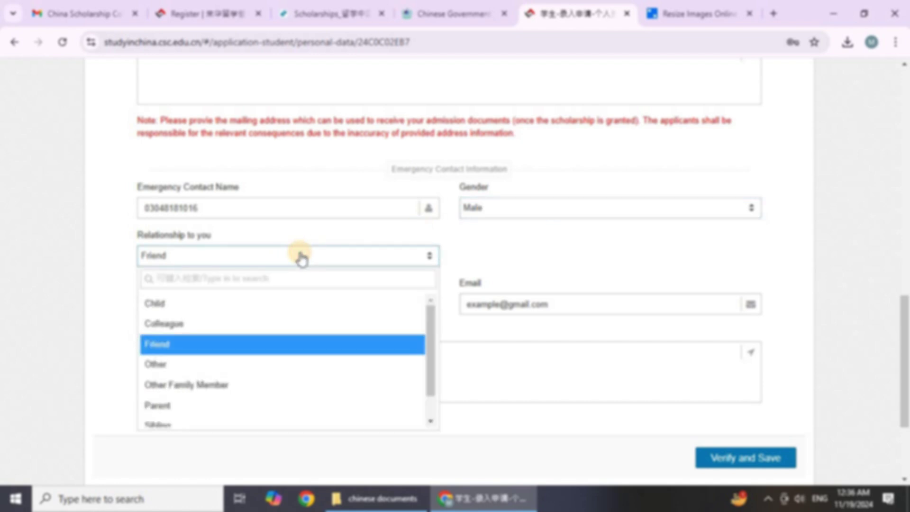
left_click(402, 256)
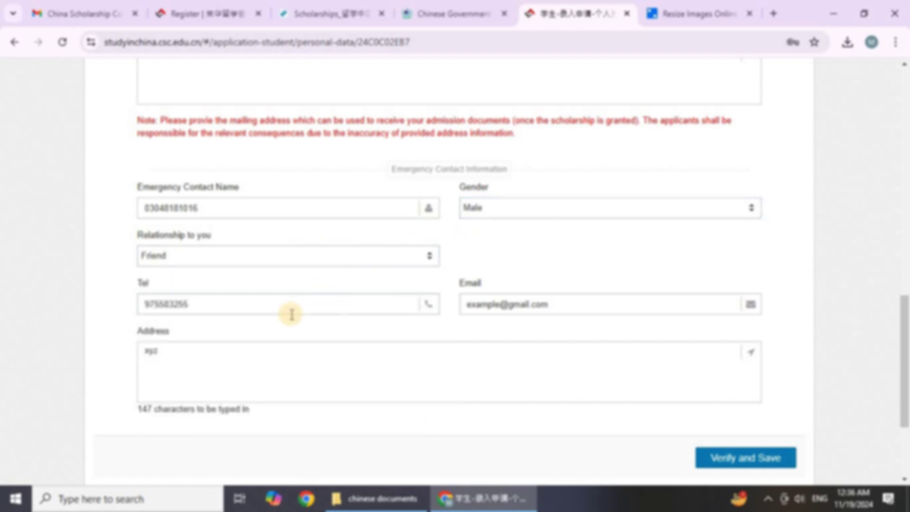
left_click(493, 306)
left_click(330, 365)
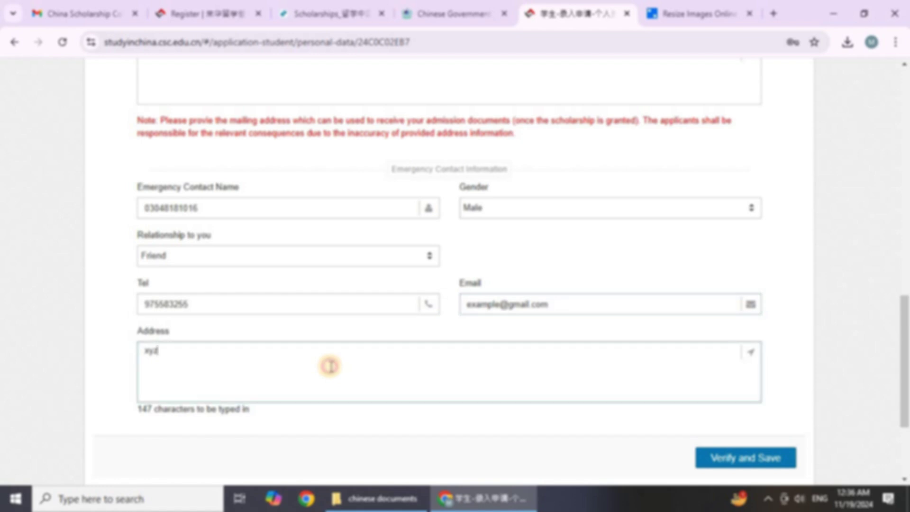
- Verify and save the Personal Information section of the application
scroll(332, 366, "down", 2)
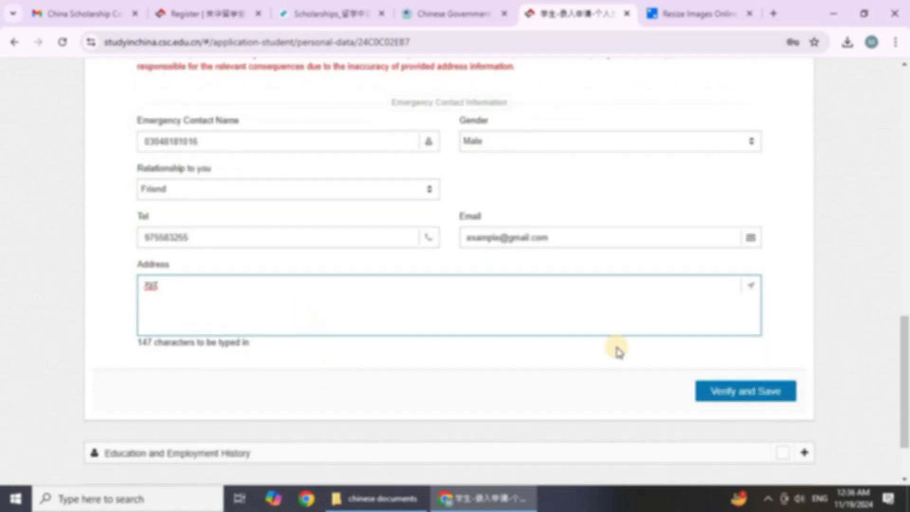
left_click(742, 394)
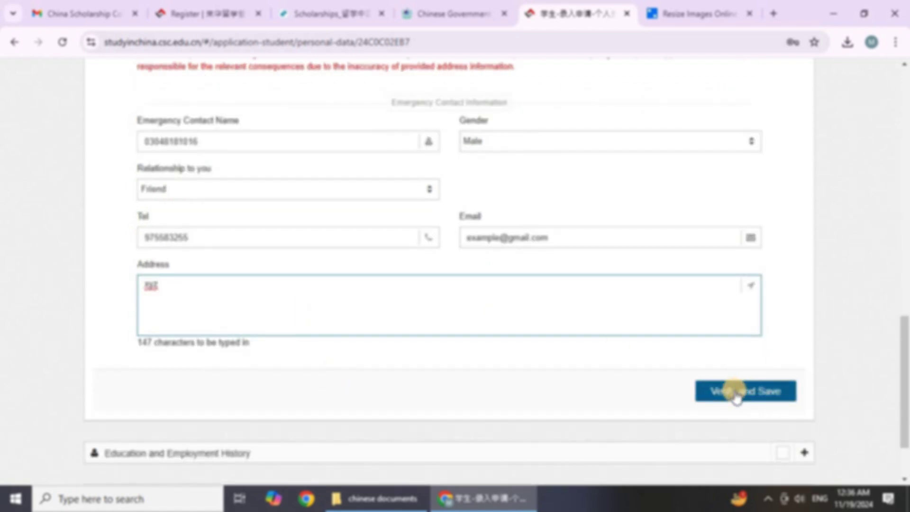
left_click(736, 396)
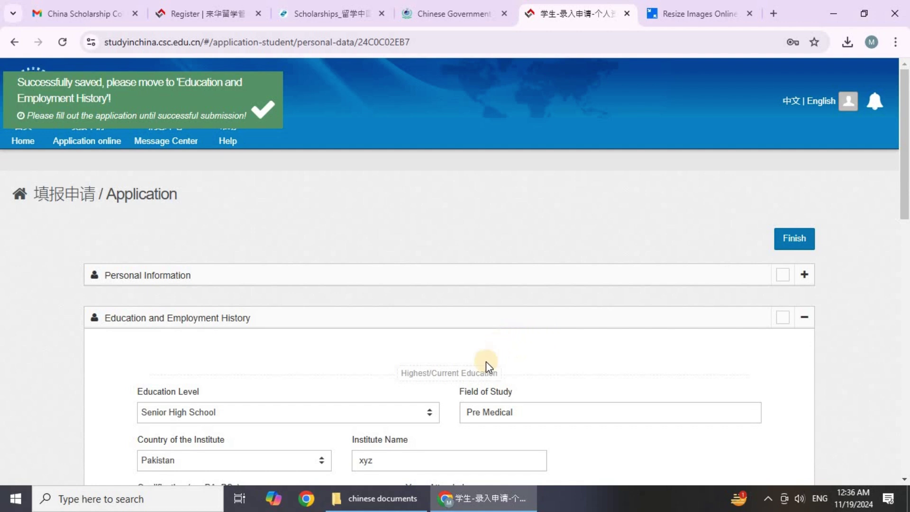
- Check the Education Level options and institute fields under Highest/Current Education
scroll(466, 375, "down", 1)
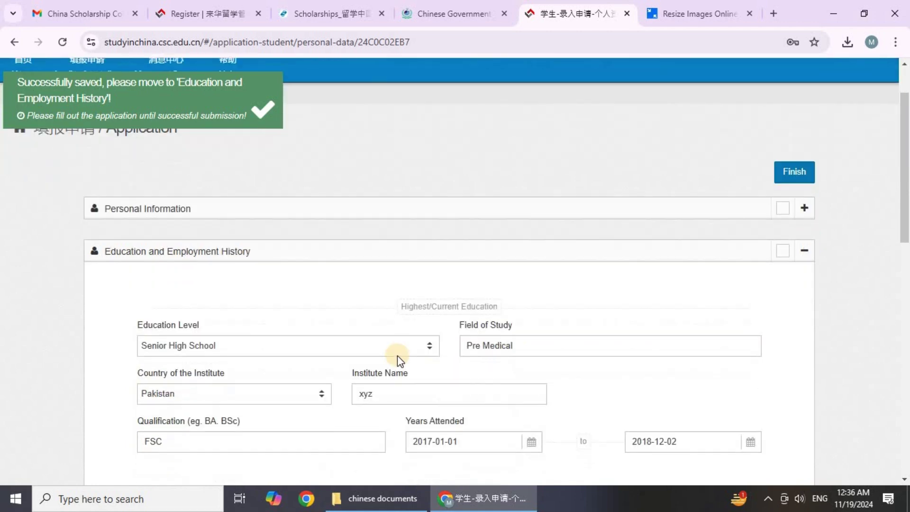
left_click(371, 350)
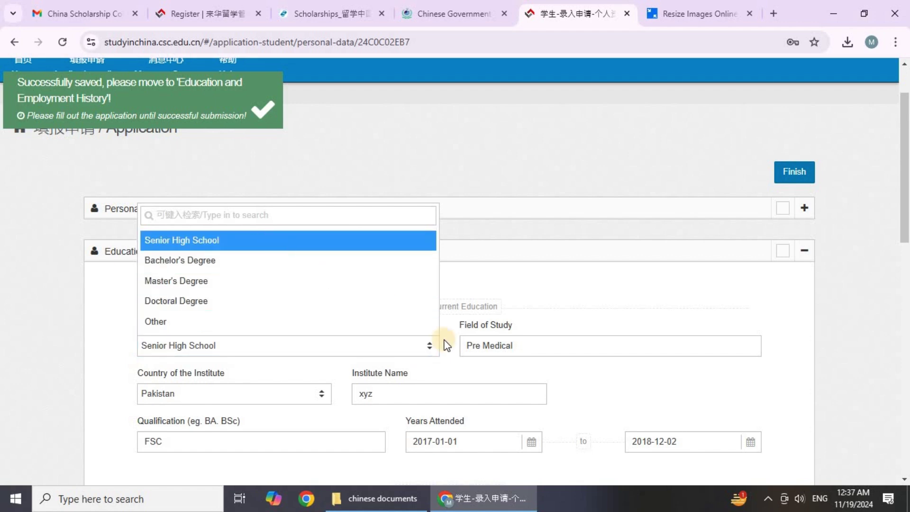
left_click(485, 373)
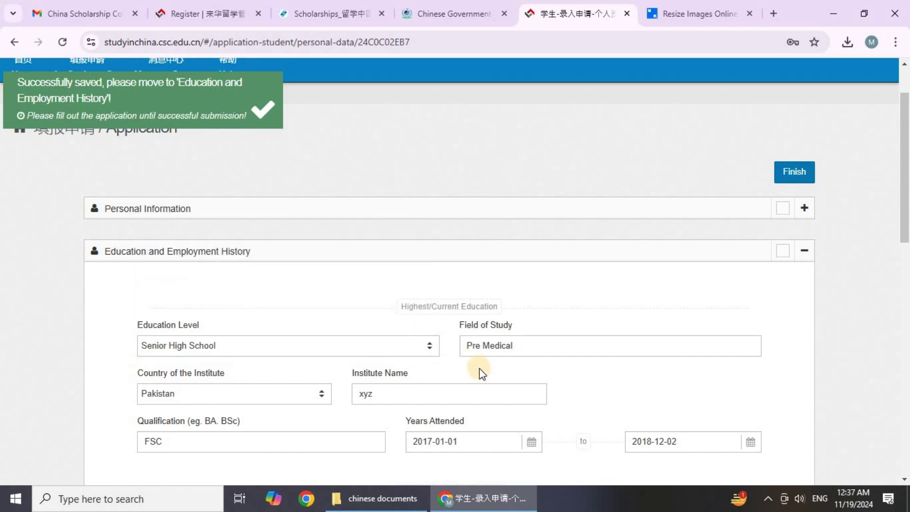
left_click(379, 351)
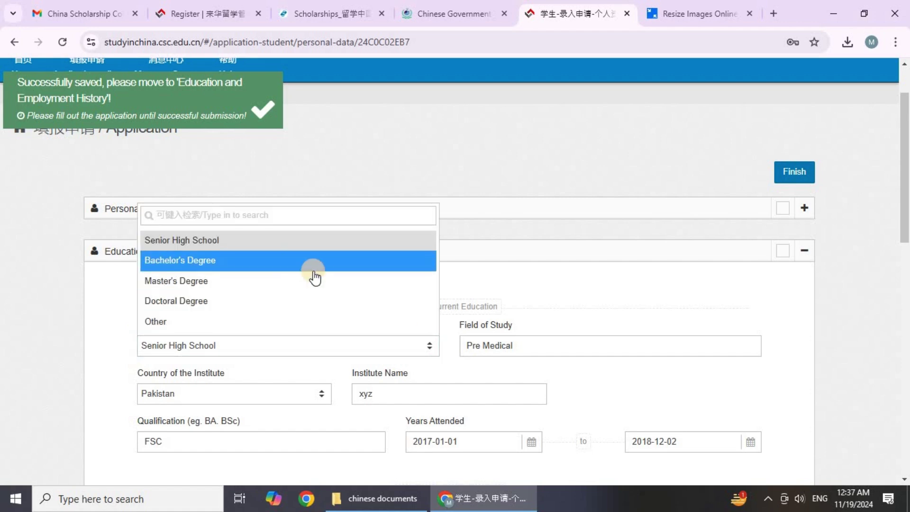
left_click(512, 377)
key("ctrl+a")
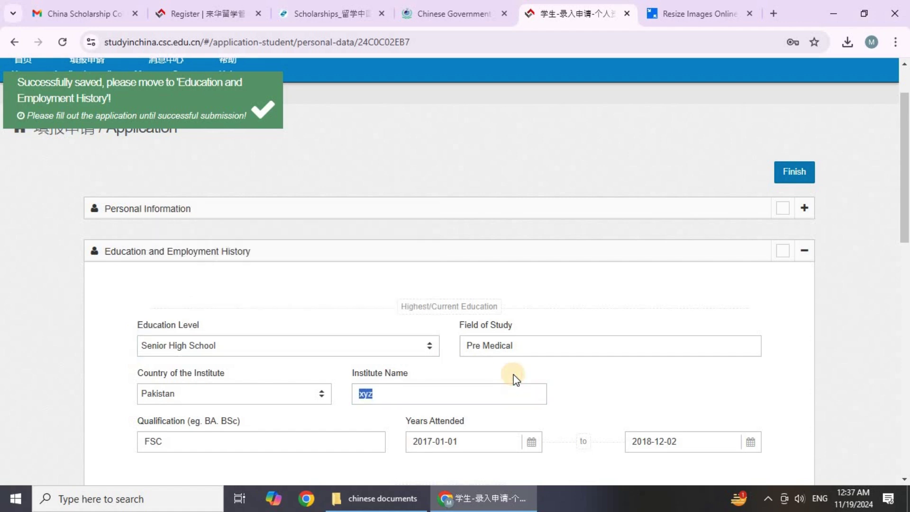
left_click(513, 375)
scroll(520, 358, "down", 1)
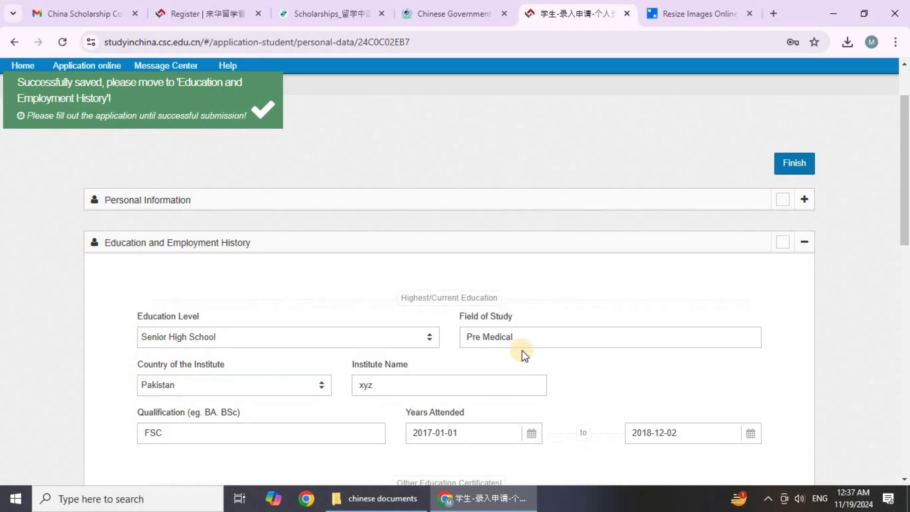
scroll(522, 350, "down", 1)
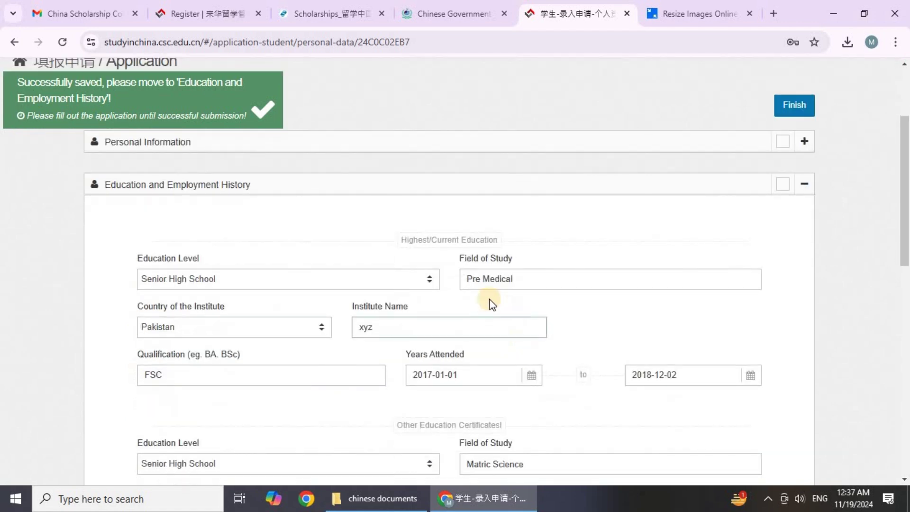
- Check the education level, field of study, institute name and qualification entries of the highest education
left_click(341, 281)
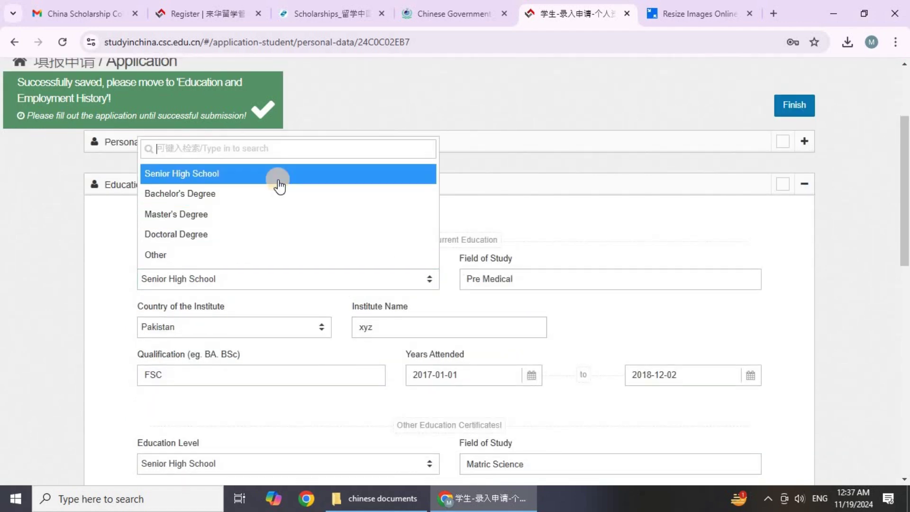
left_click(465, 302)
left_click(502, 279)
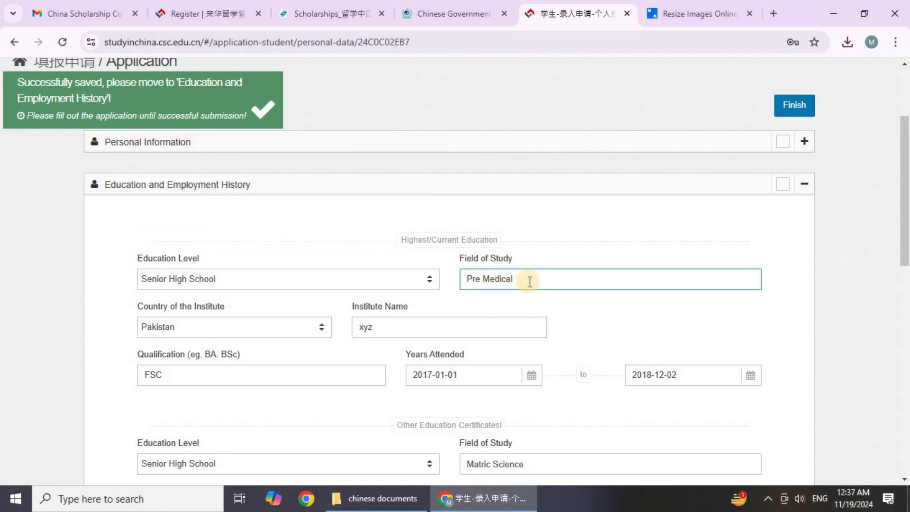
scroll(530, 281, "down", 1)
left_click(404, 258)
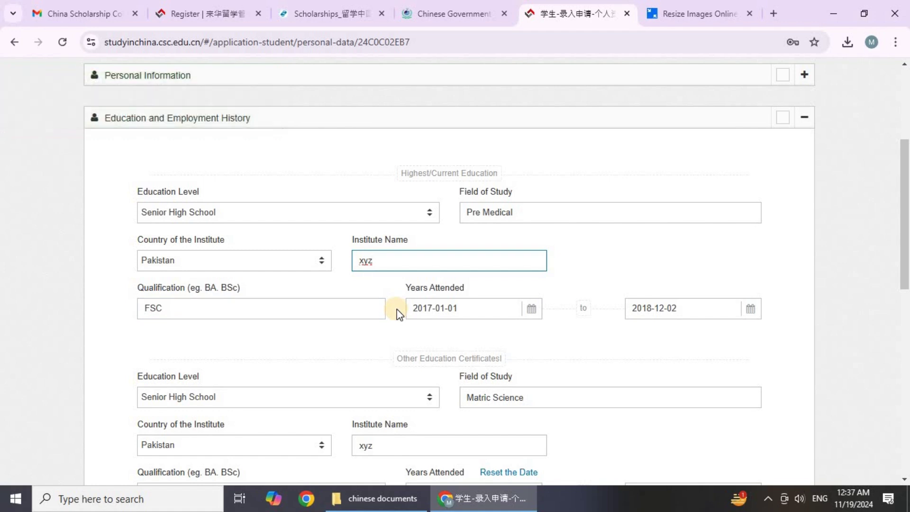
left_click(315, 310)
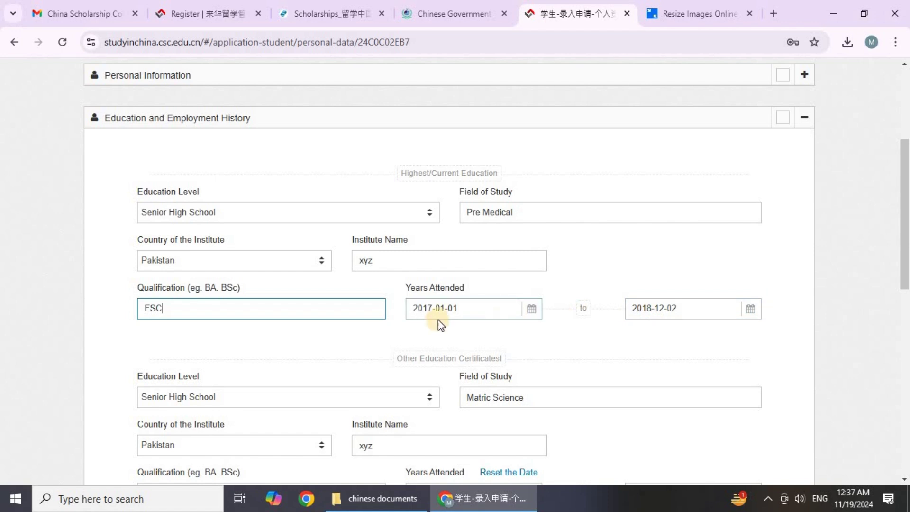
- Review the other education certificates and employment history, and verify and save the Education and Employment History section
scroll(477, 315, "down", 3)
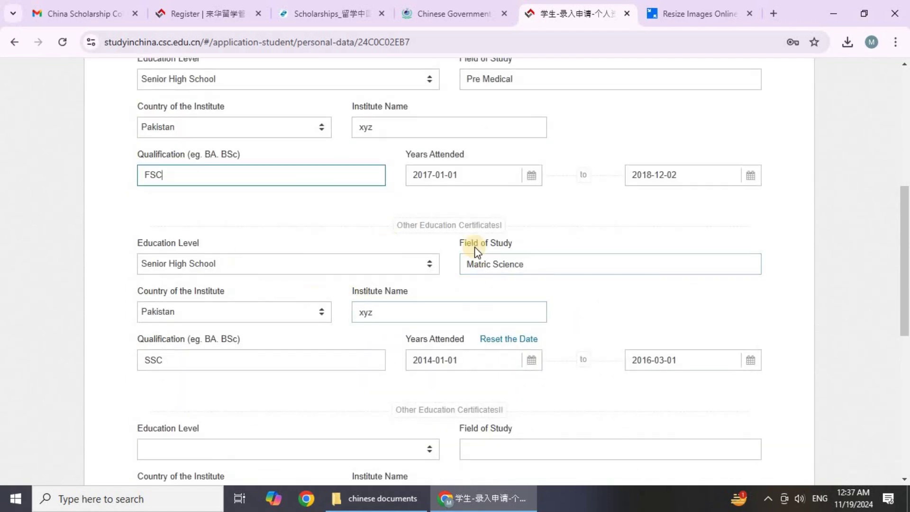
scroll(476, 252, "down", 1)
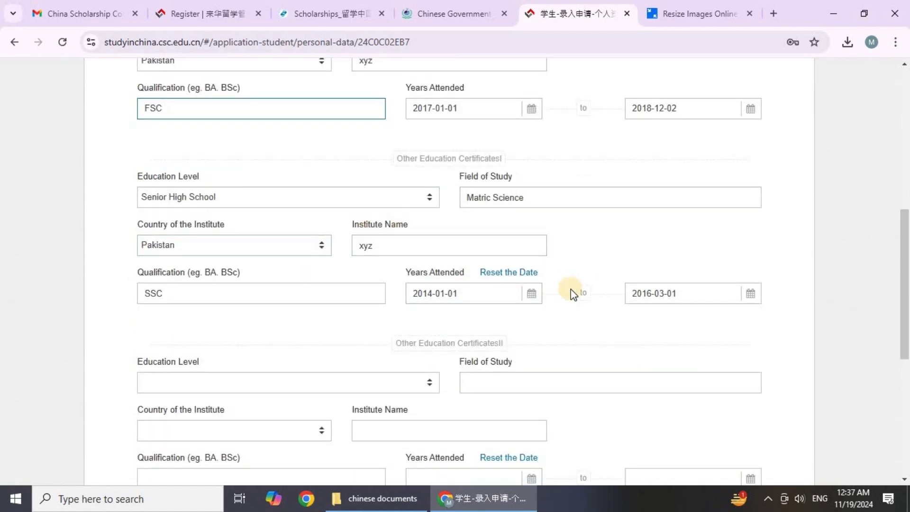
scroll(571, 289, "down", 4)
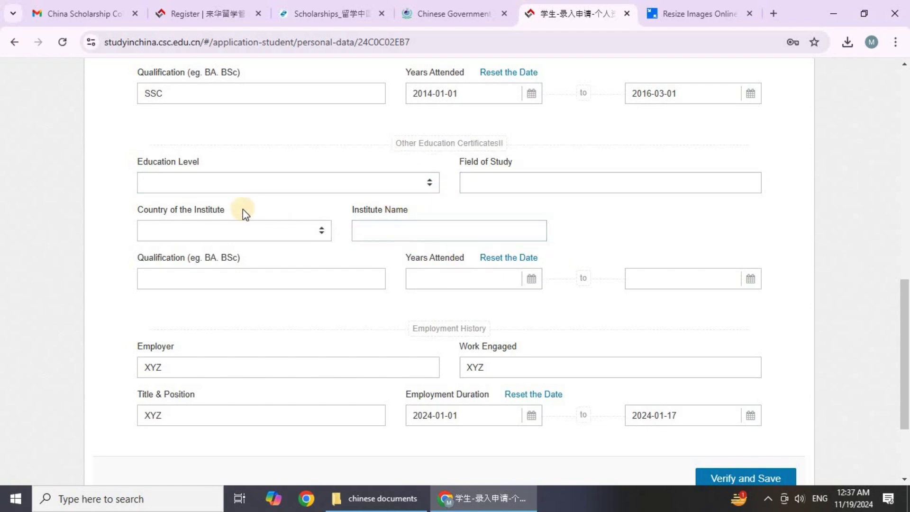
scroll(443, 252, "down", 3)
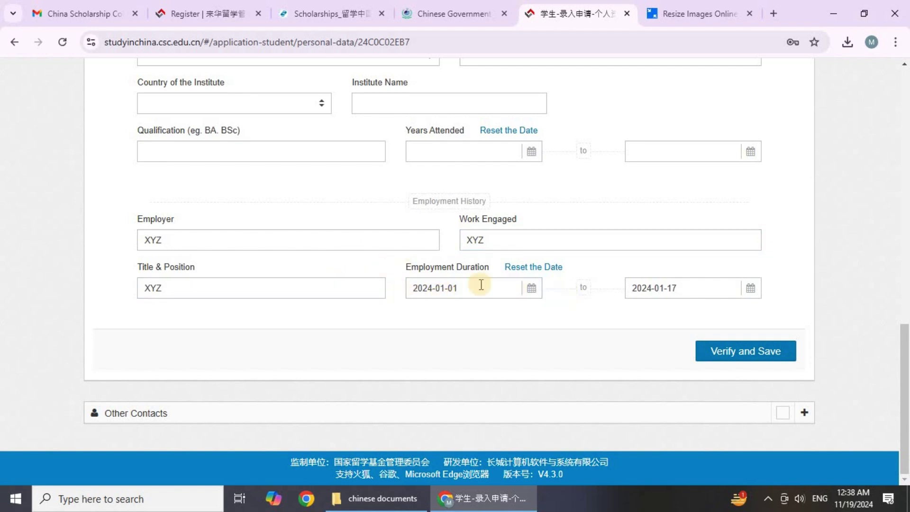
left_click(726, 351)
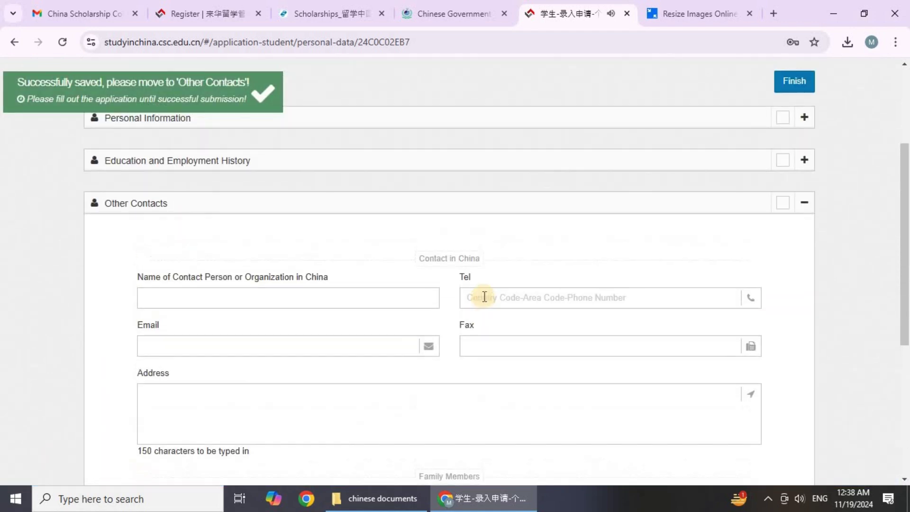
- Check the Contact in China fields and the Family Members fields under Other Contacts
scroll(486, 299, "down", 1)
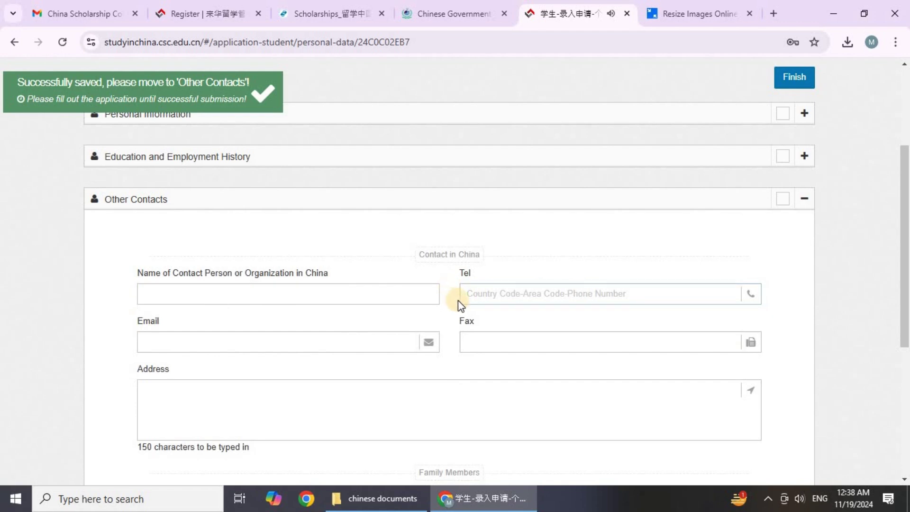
left_click(464, 299)
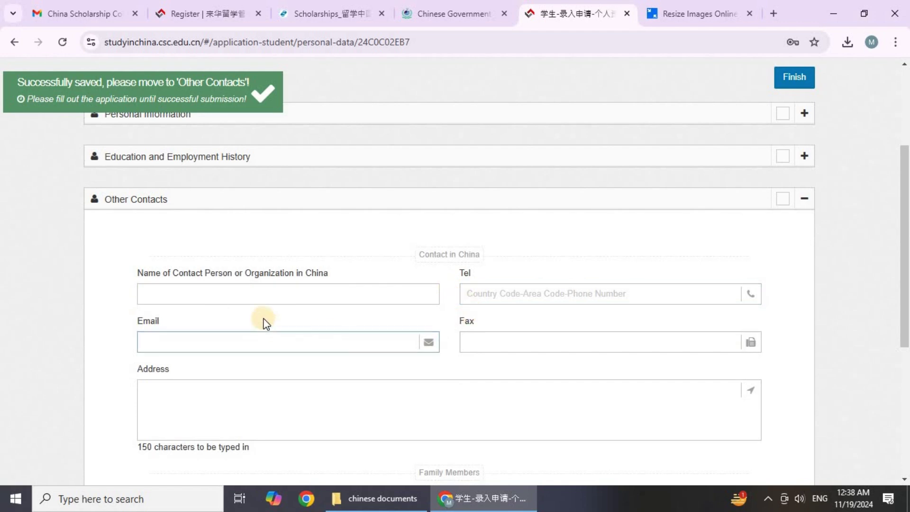
scroll(484, 298, "down", 1)
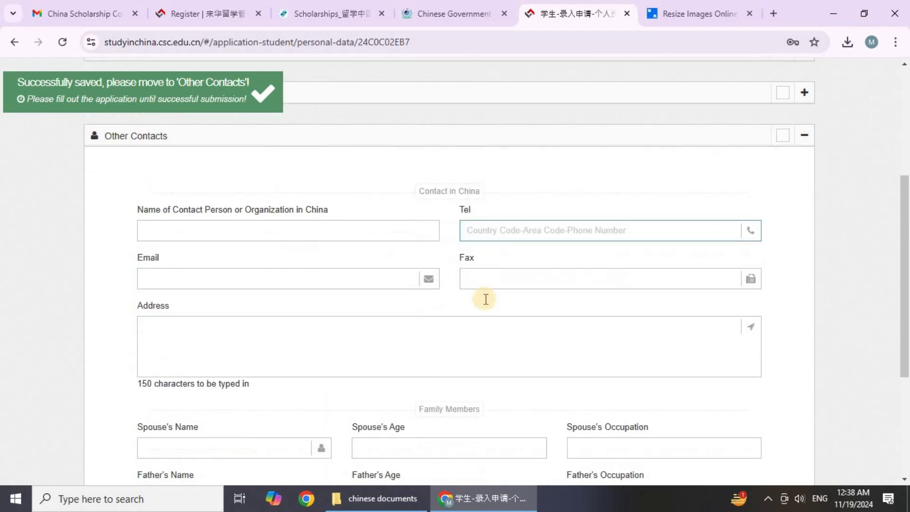
scroll(331, 302, "down", 3)
scroll(333, 302, "down", 1)
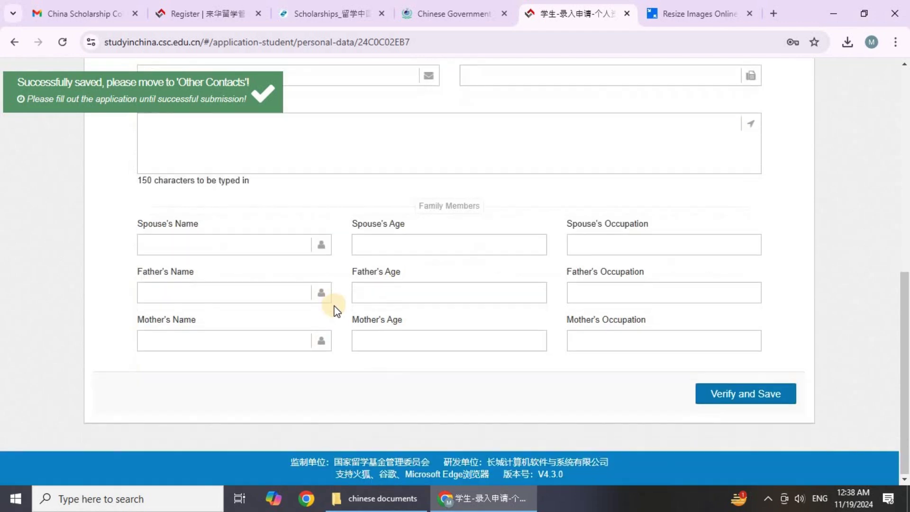
scroll(469, 294, "up", 1)
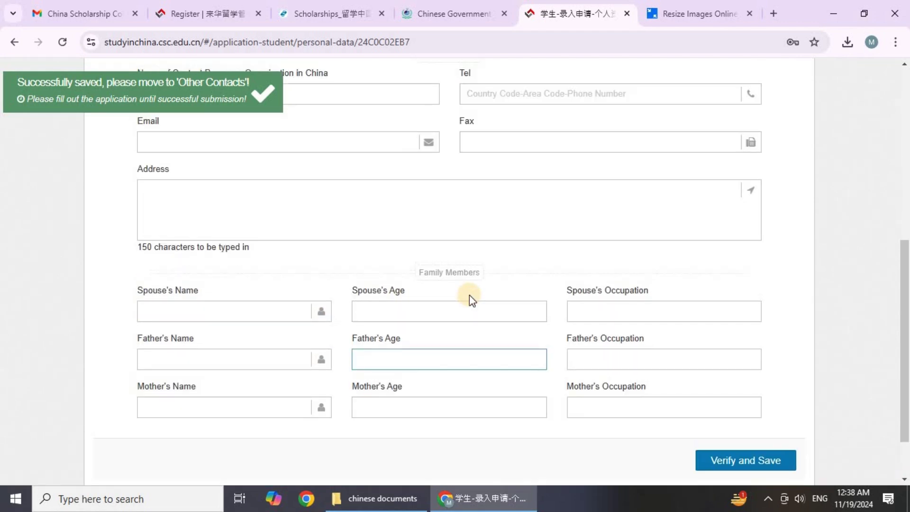
scroll(474, 296, "down", 1)
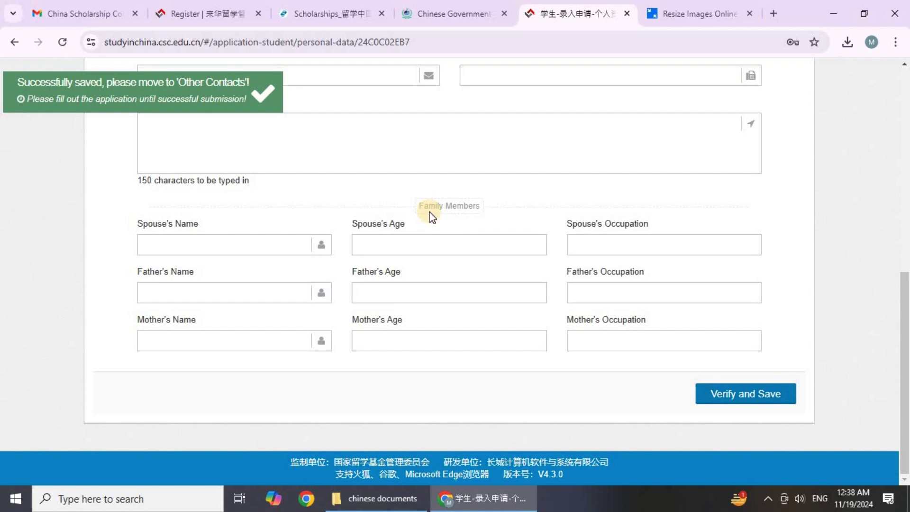
- Check the name, age and occupation fields for the spouse, father and mother
left_click(270, 248)
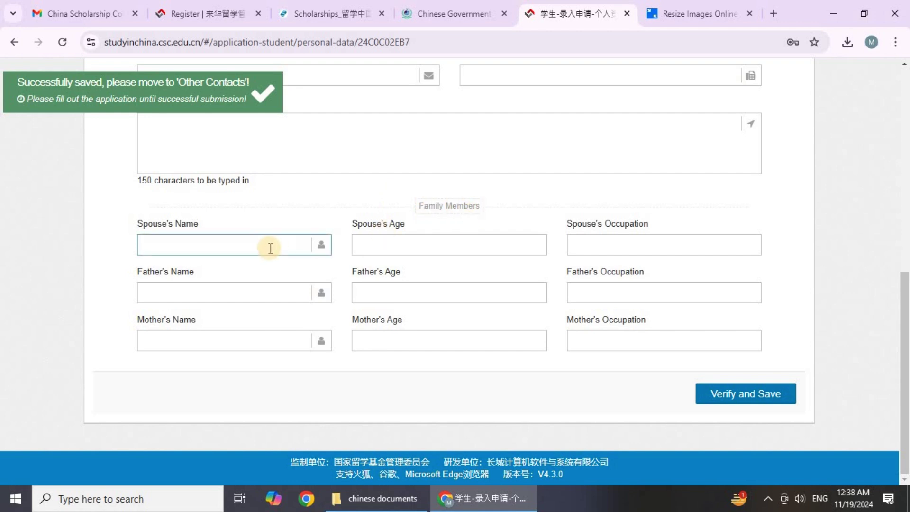
left_click(405, 243)
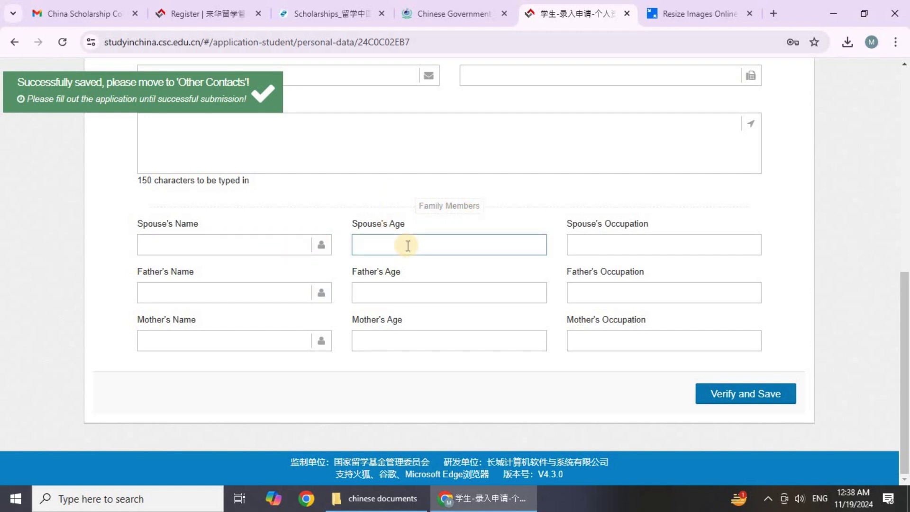
left_click(606, 239)
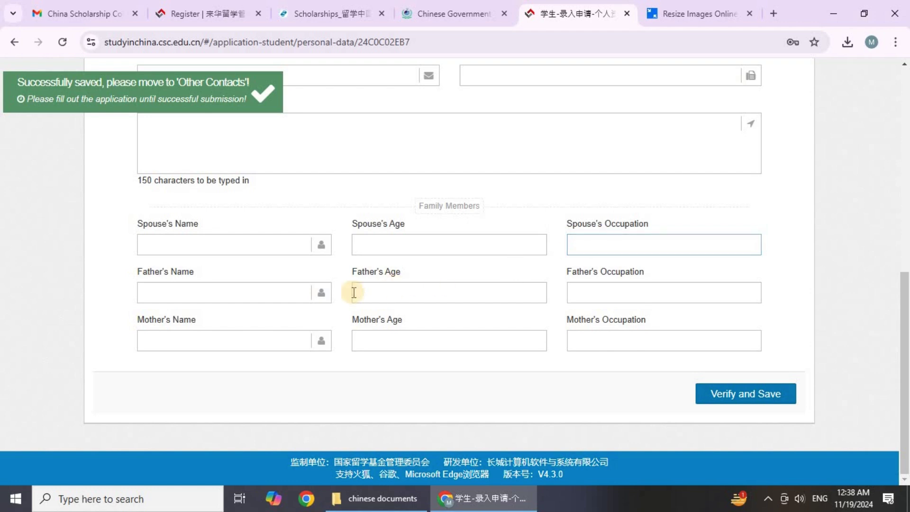
left_click(241, 301)
left_click(407, 293)
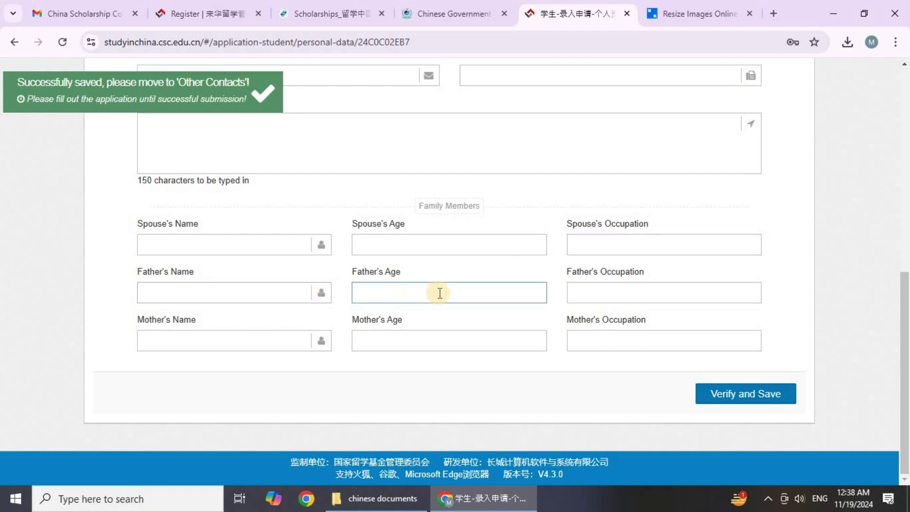
left_click(596, 288)
left_click(224, 345)
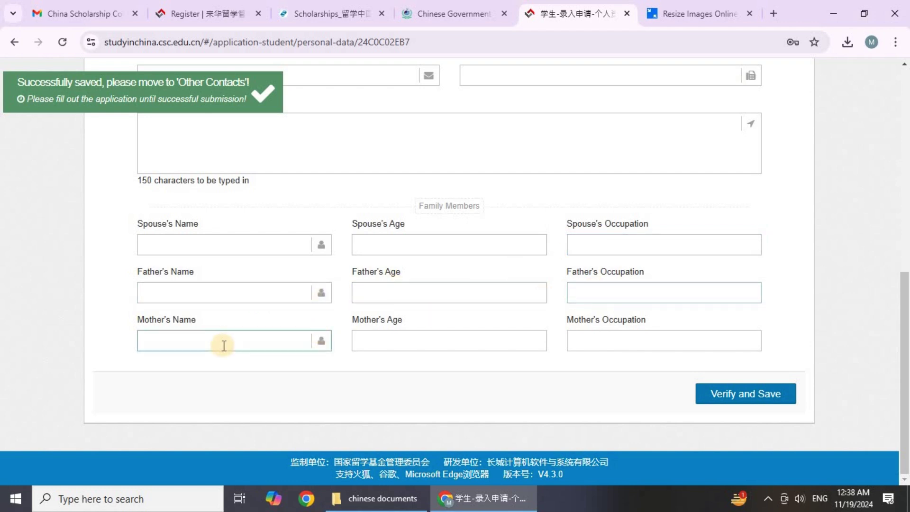
left_click(417, 343)
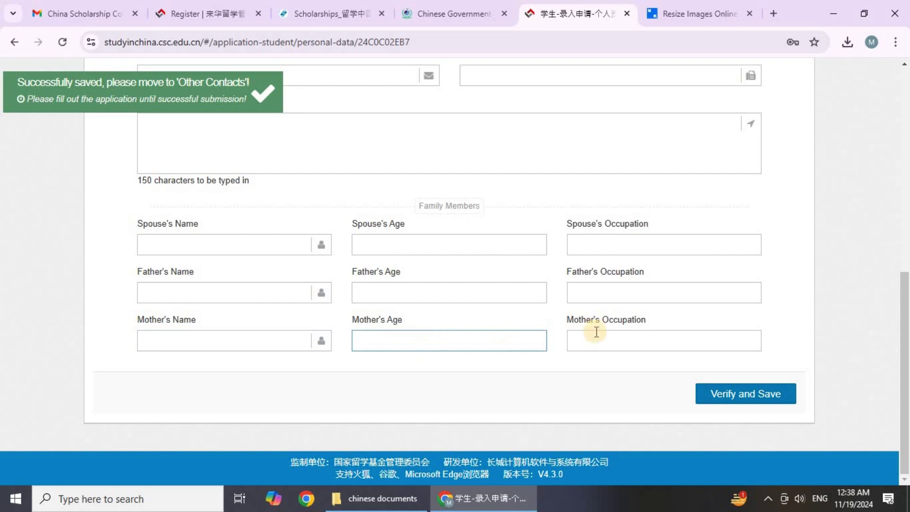
left_click(623, 333)
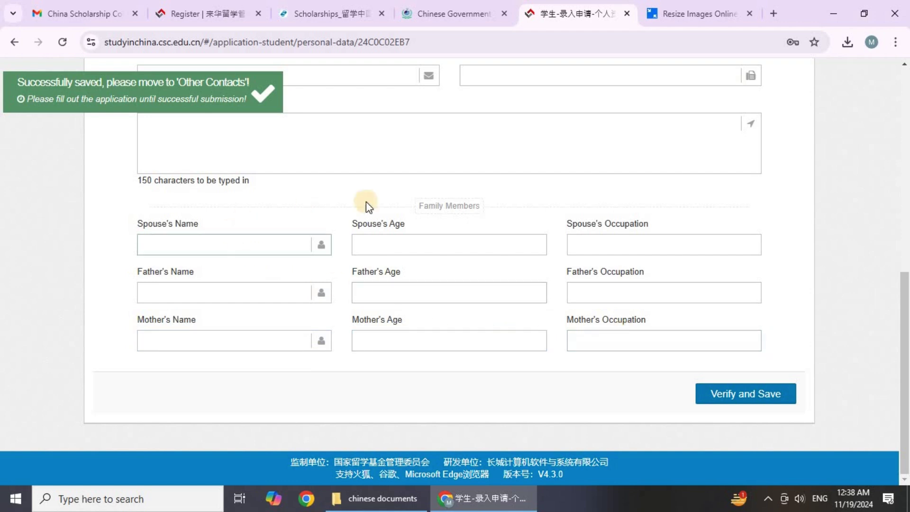
- Verify and save the Other Contacts section with its fields left blank, and finish the personal details
left_click(271, 251)
left_click(731, 397)
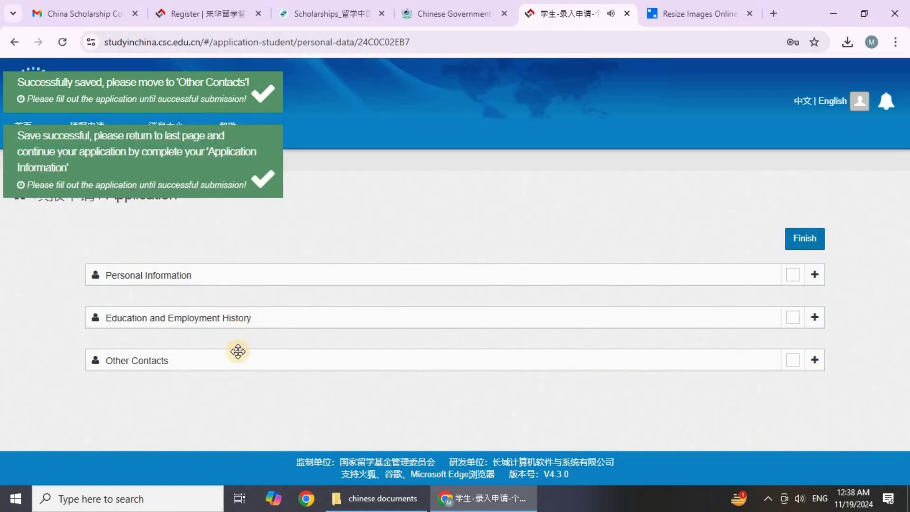
left_click(807, 239)
- Open My Application for the study plan and look up the required Agency No. on the HEC How-to-Apply page
scroll(469, 308, "down", 1)
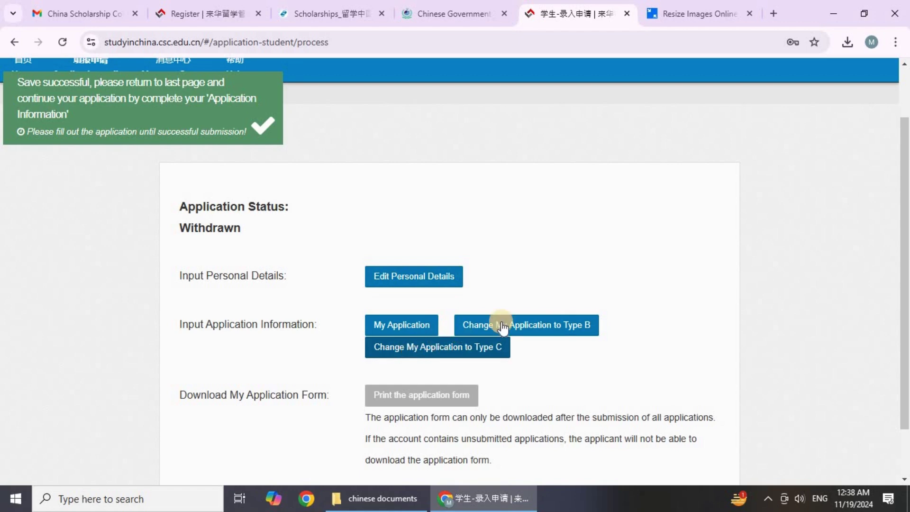
left_click(420, 333)
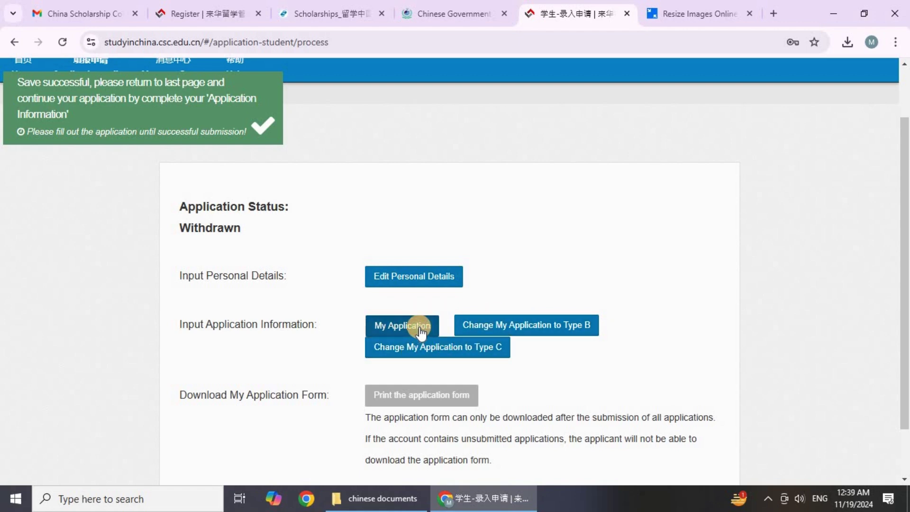
scroll(478, 325, "down", 3)
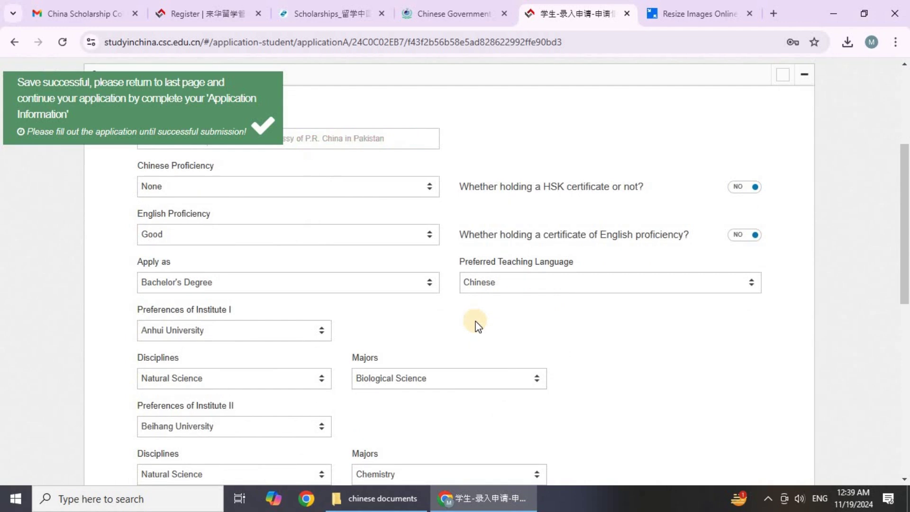
scroll(474, 320, "up", 3)
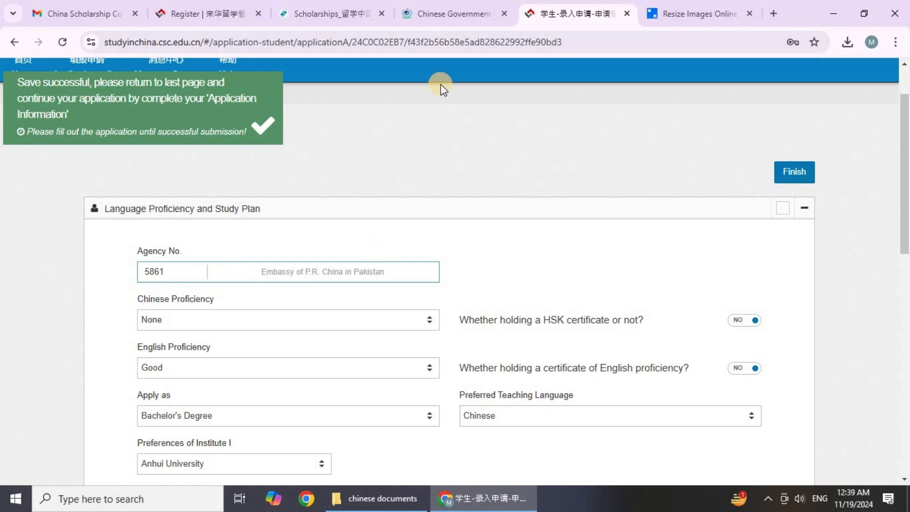
left_click(453, 13)
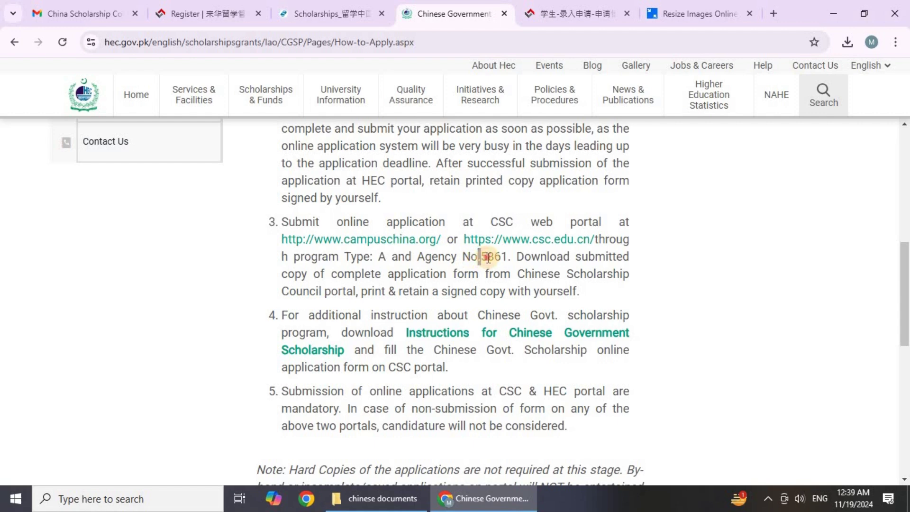
- Return to the scholarship application form and set Chinese Proficiency to None
left_click(356, 10)
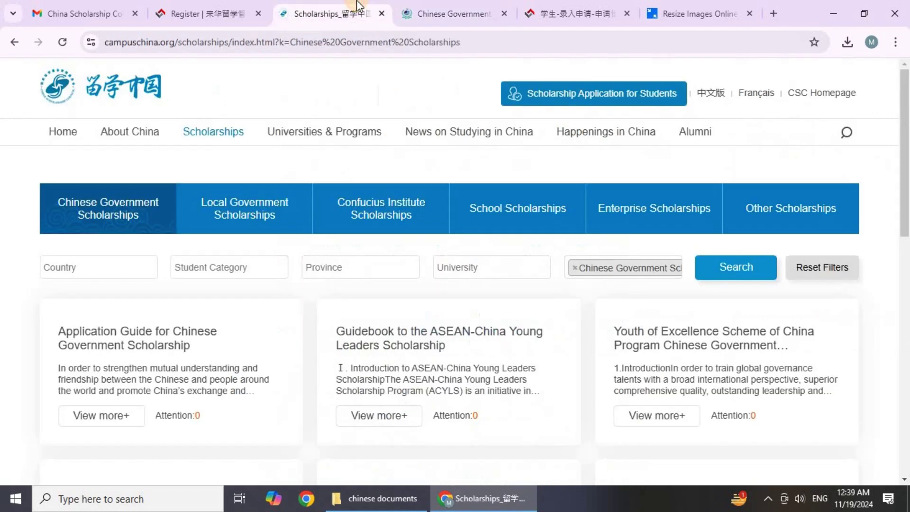
left_click(525, 10)
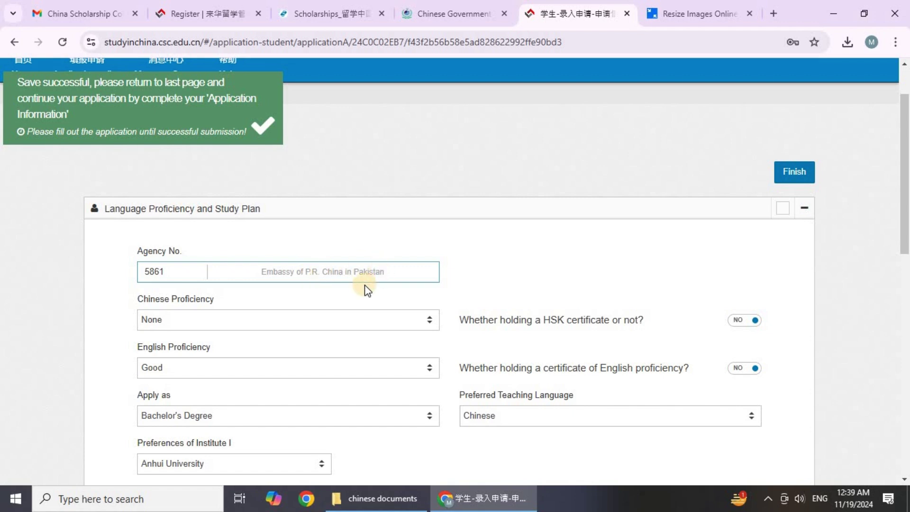
scroll(322, 271, "down", 1)
left_click(288, 257)
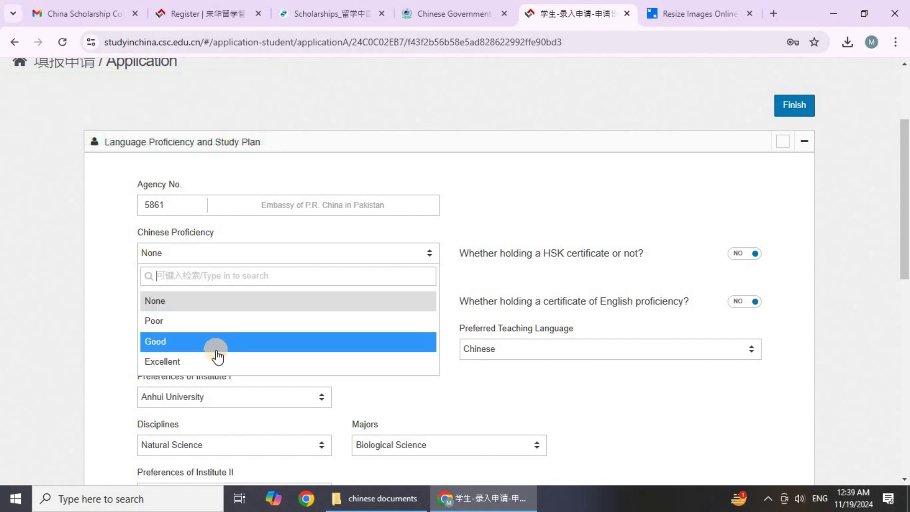
left_click(200, 302)
- Check the available English Proficiency levels without changing the selection
scroll(203, 293, "down", 1)
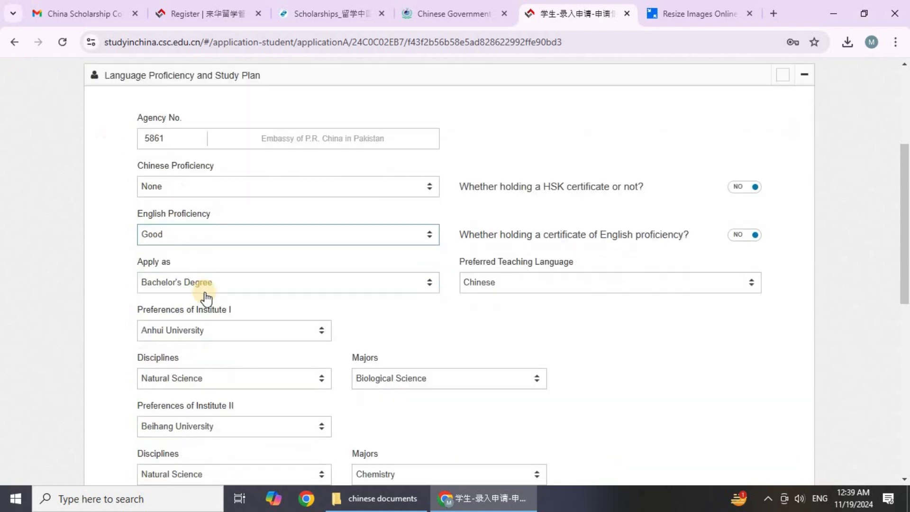
left_click(212, 238)
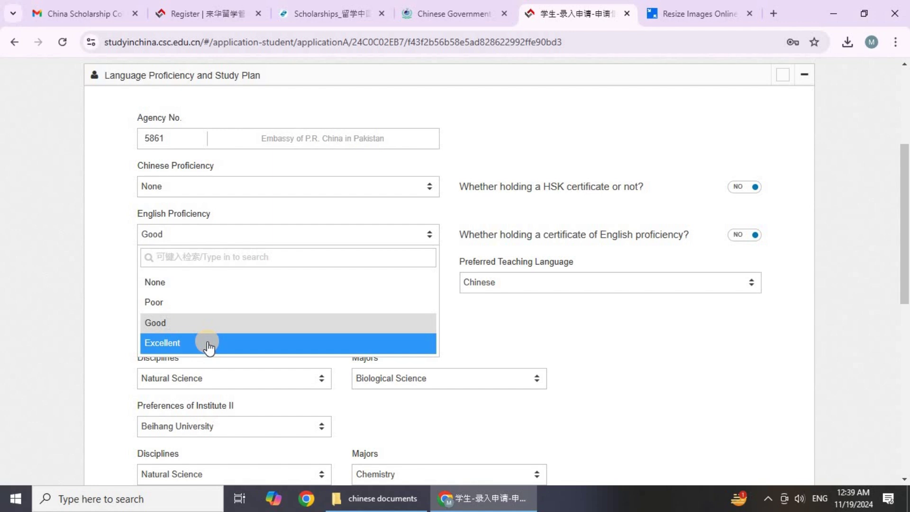
left_click(463, 318)
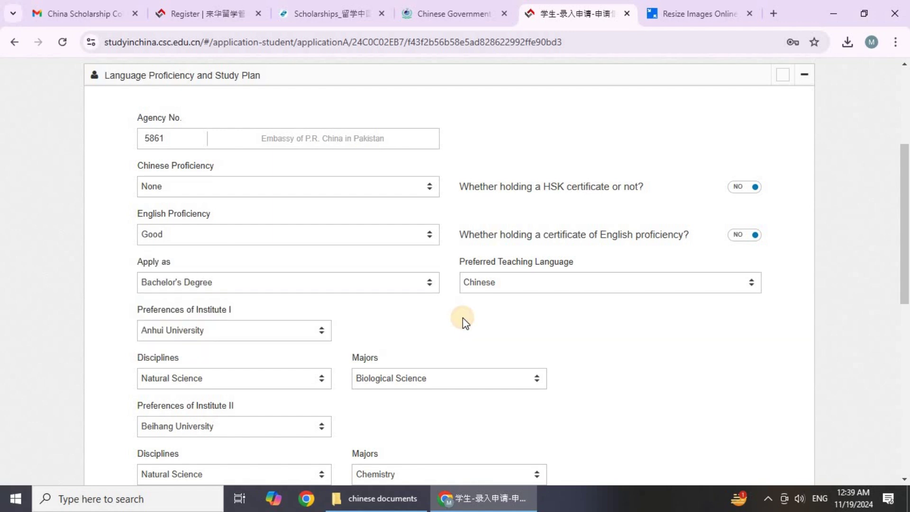
- Choose Chinese as the preferred teaching language and leave the English proficiency certificate question at No after viewing its extra fields
scroll(463, 318, "down", 1)
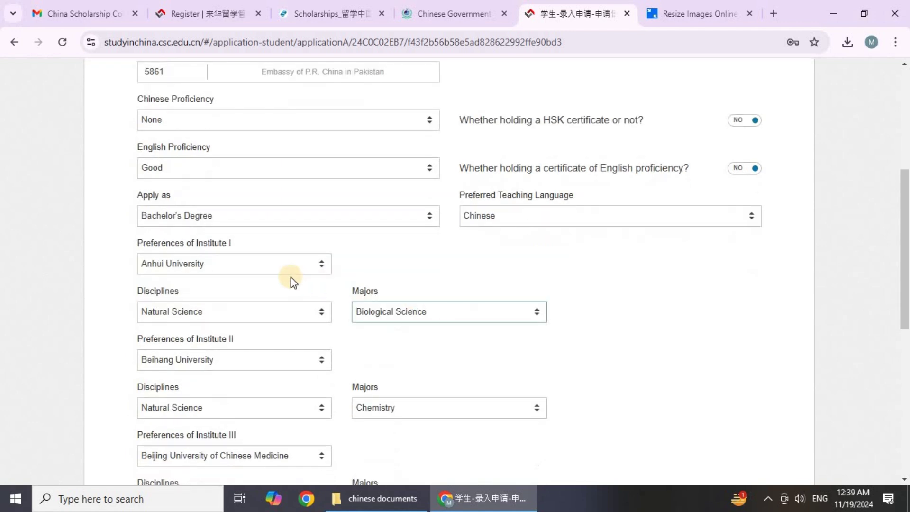
left_click(569, 224)
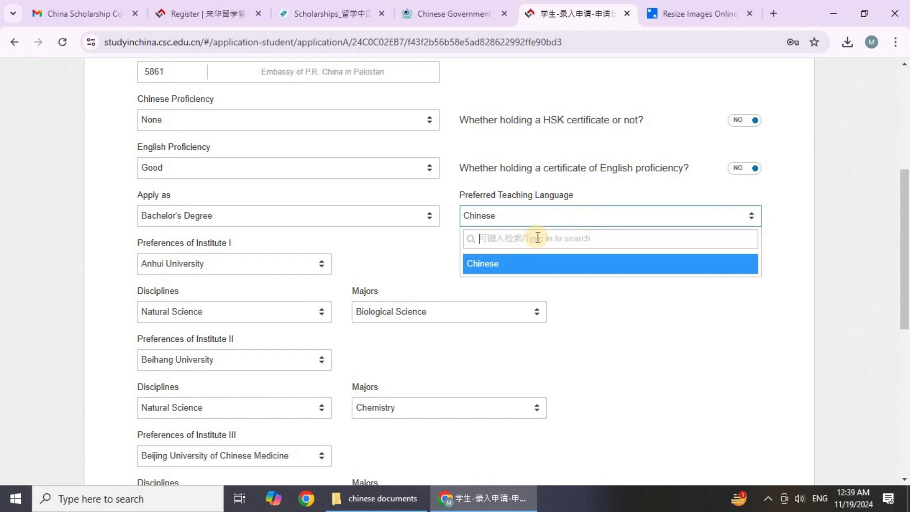
left_click(507, 265)
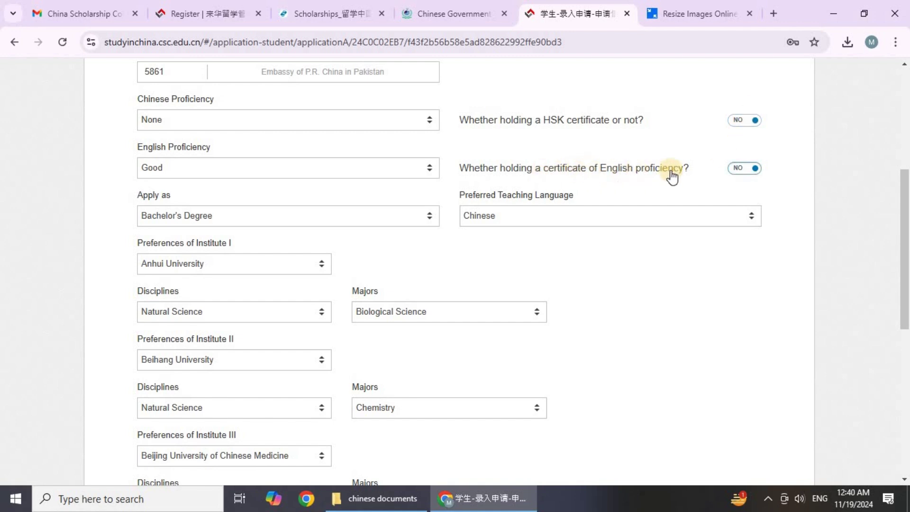
left_click(745, 169)
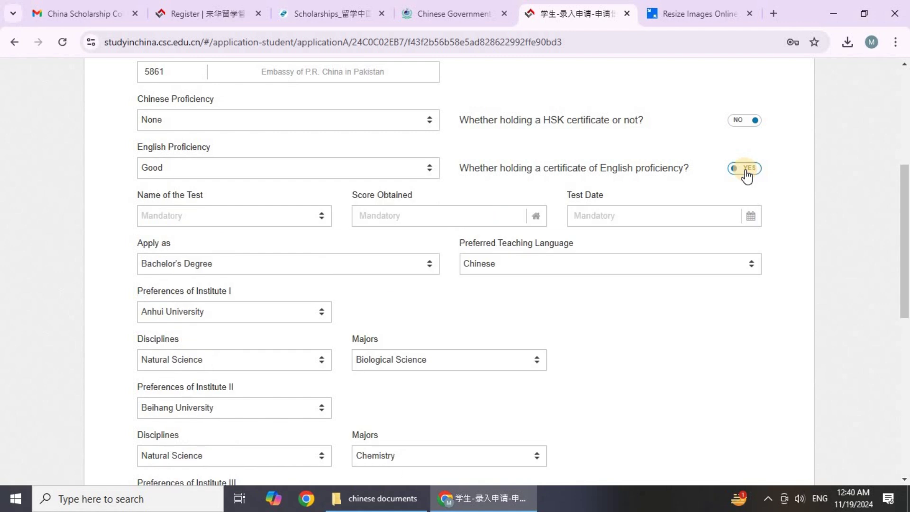
left_click(746, 170)
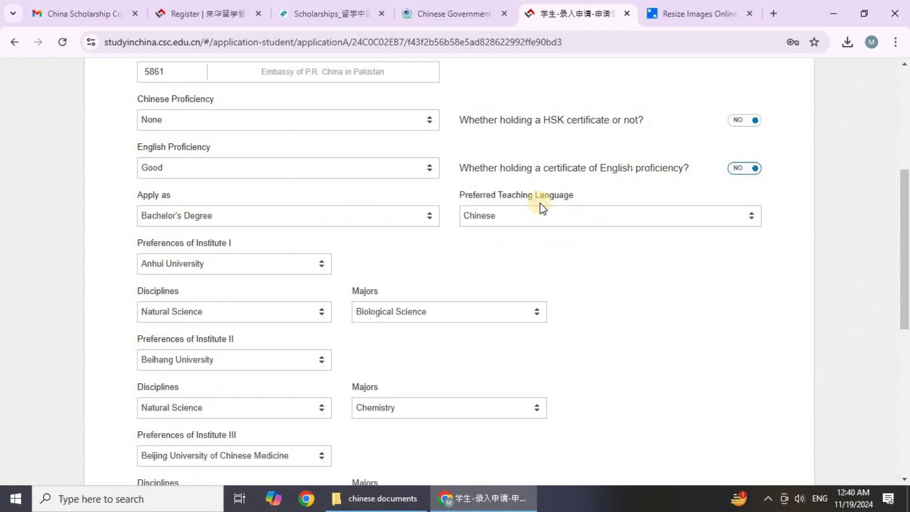
- Look through the university and discipline options for Preferences of Institute I and check its major
scroll(266, 209, "down", 1)
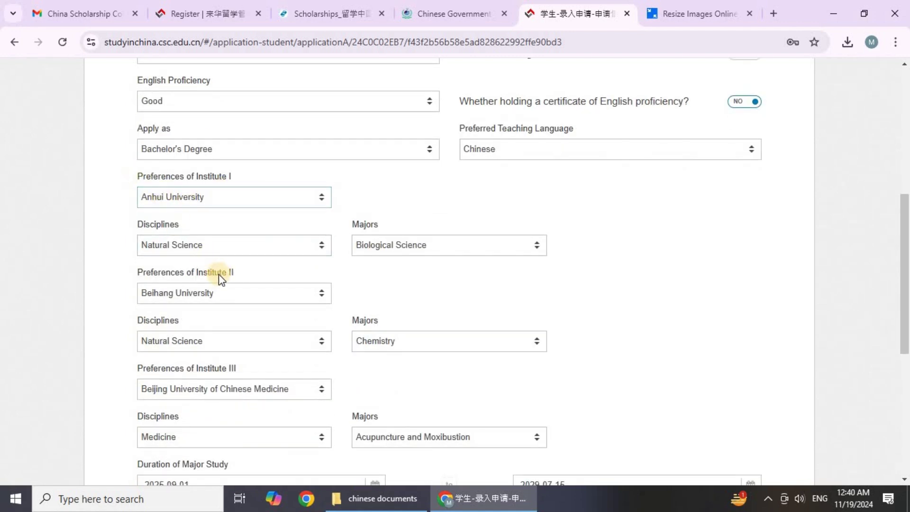
scroll(223, 285, "down", 1)
left_click(237, 284)
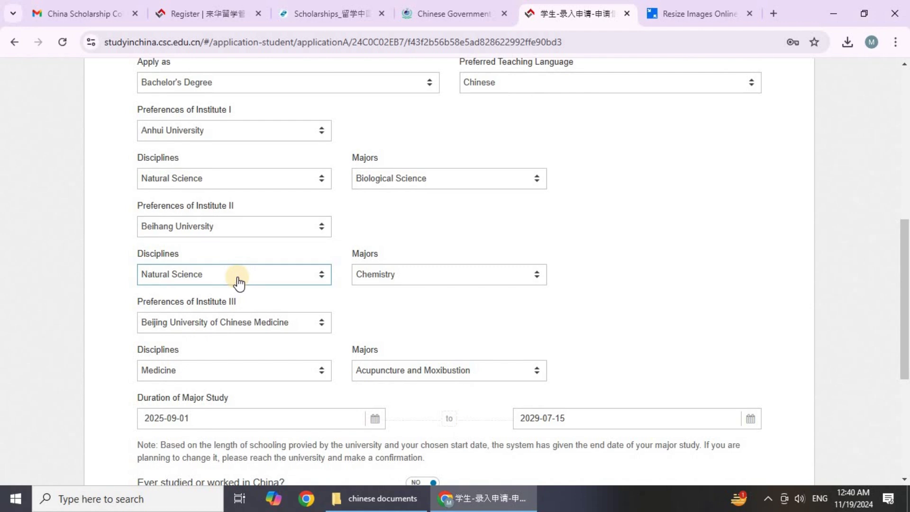
scroll(231, 219, "up", 1)
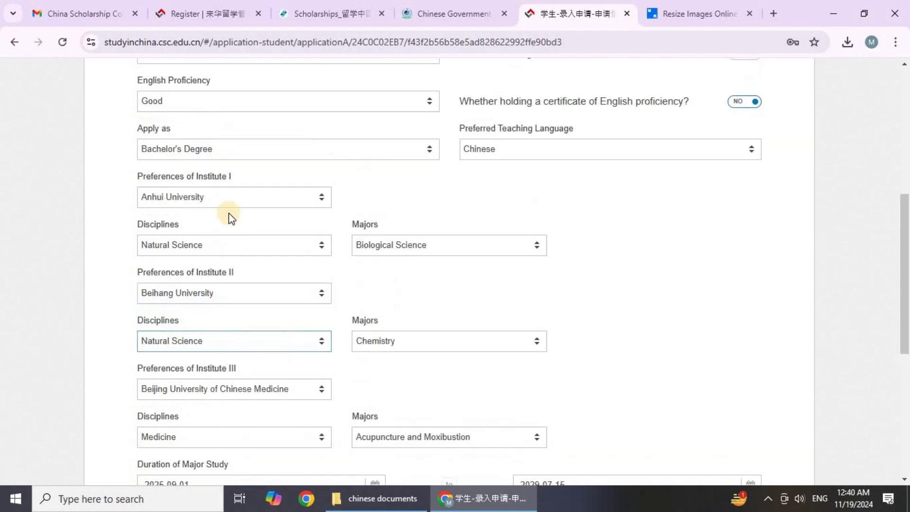
left_click(226, 196)
left_click(226, 195)
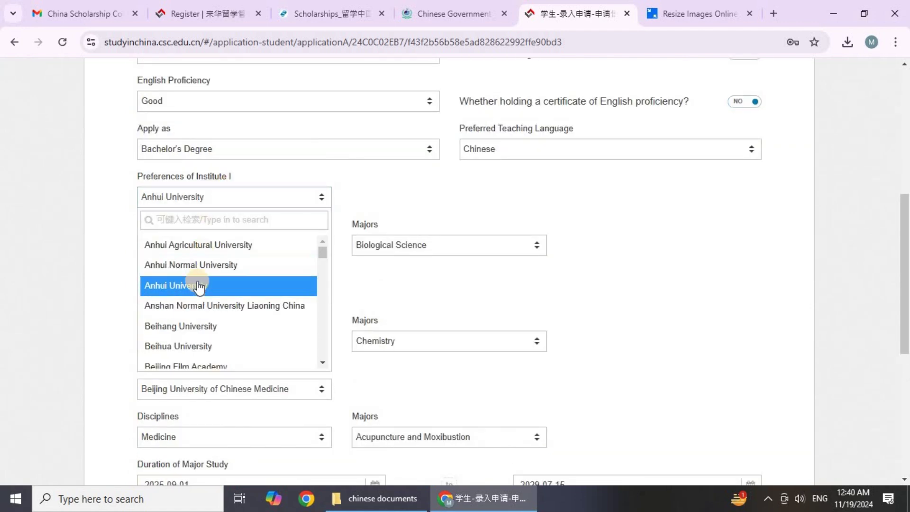
left_click(405, 262)
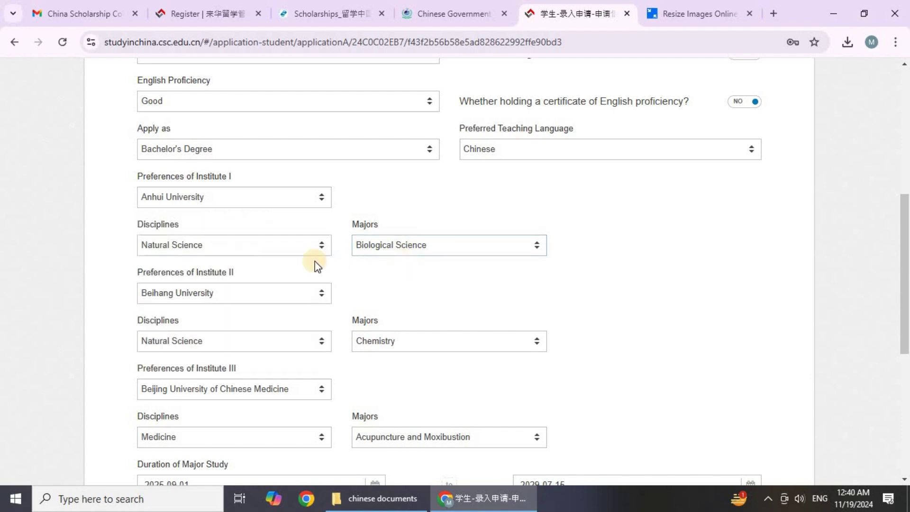
left_click(281, 256)
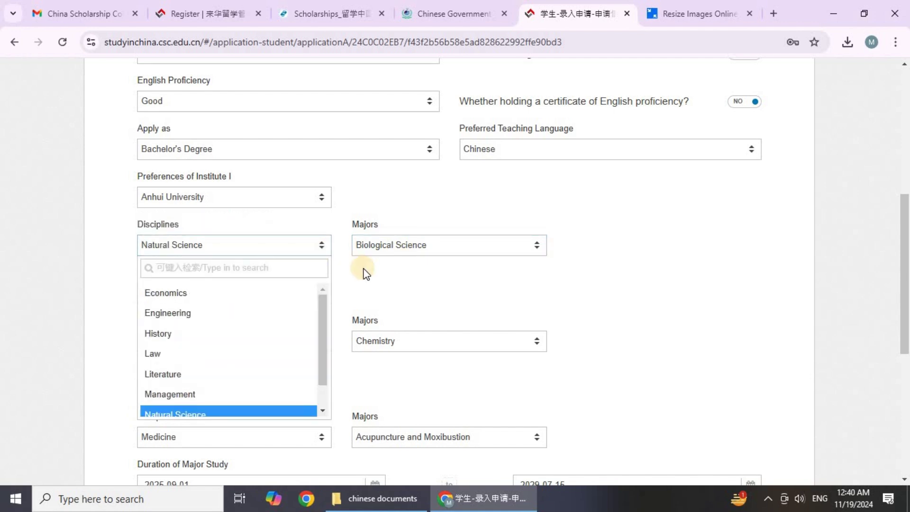
left_click(403, 259)
left_click(406, 252)
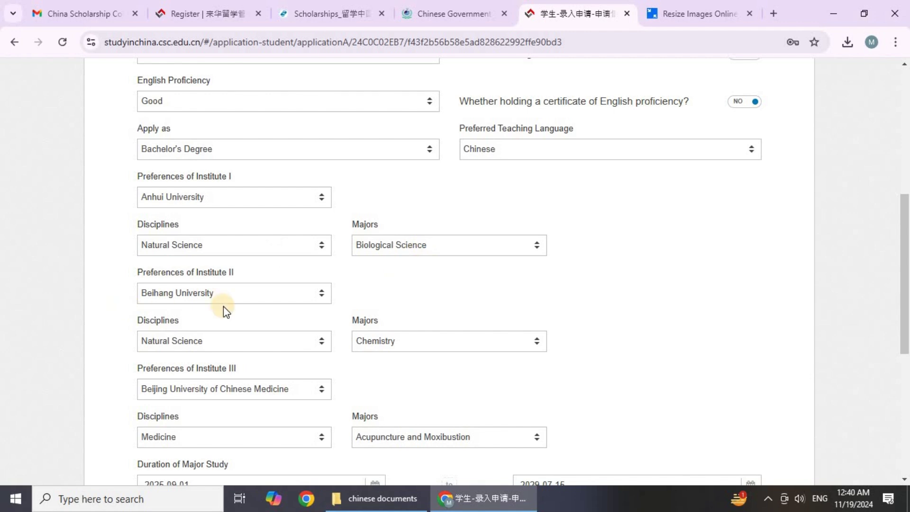
- Review the universities, disciplines and majors of Preferences of Institute II and III and the duration of major study
scroll(225, 308, "down", 3)
scroll(304, 199, "up", 2)
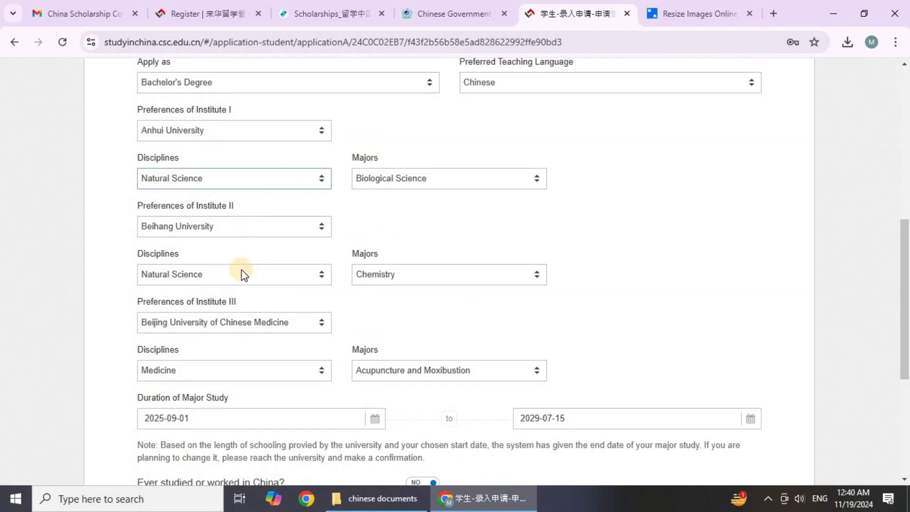
scroll(227, 289, "down", 2)
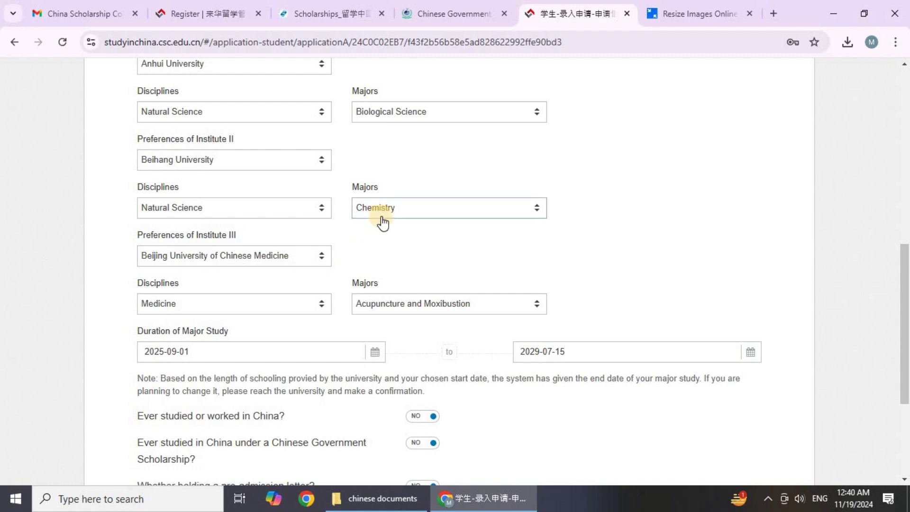
left_click(409, 207)
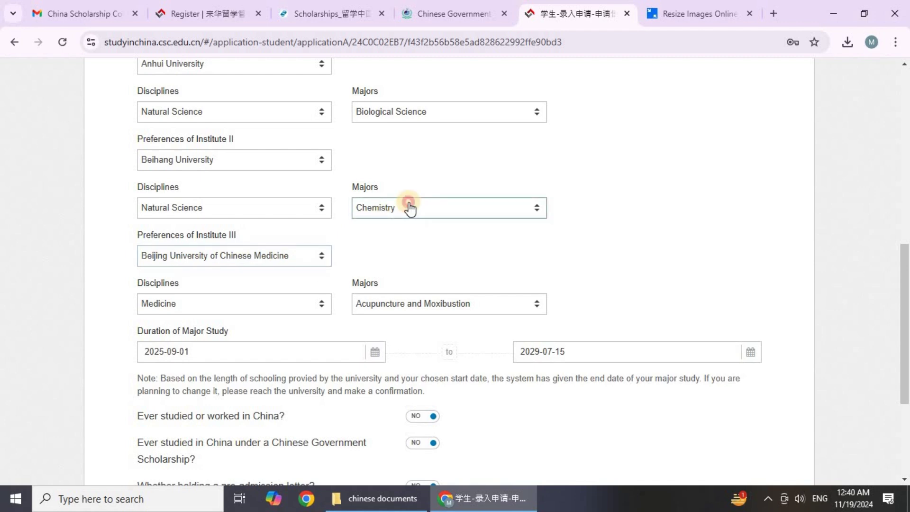
left_click(549, 207)
scroll(348, 249, "down", 1)
scroll(345, 246, "down", 1)
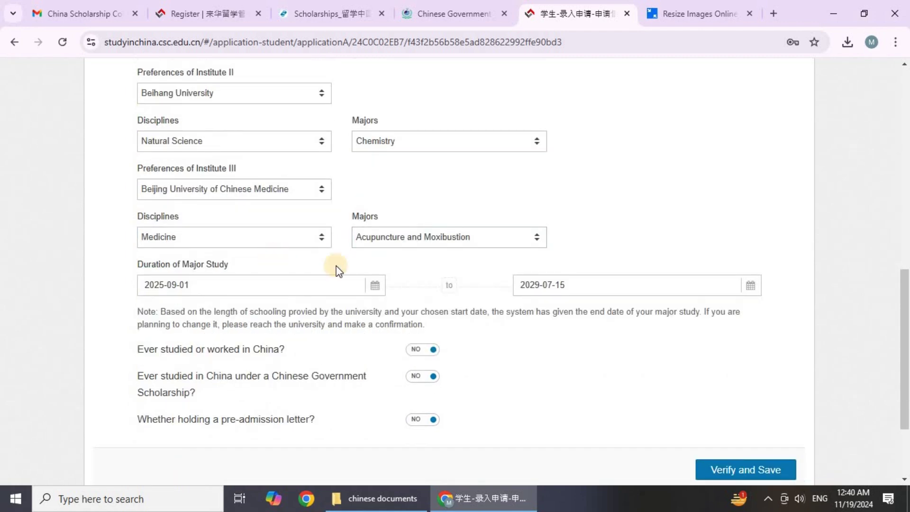
scroll(257, 152, "up", 7)
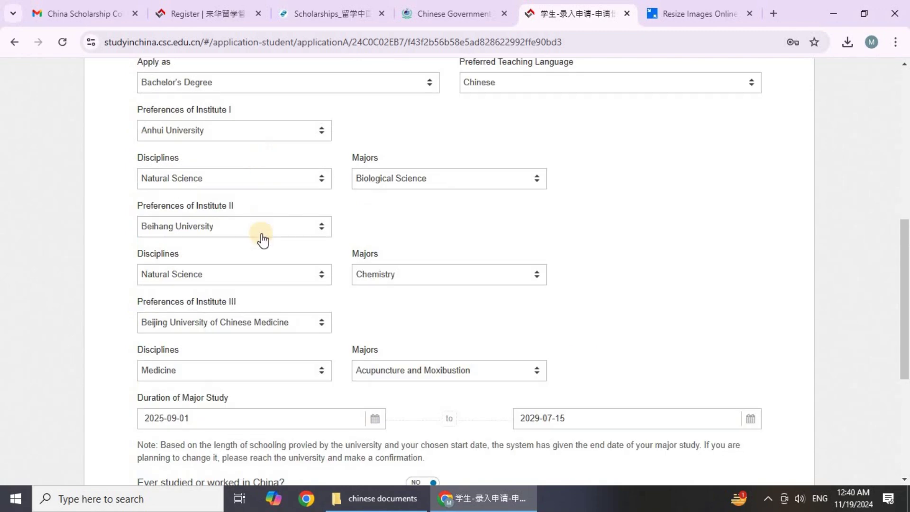
scroll(269, 203, "down", 7)
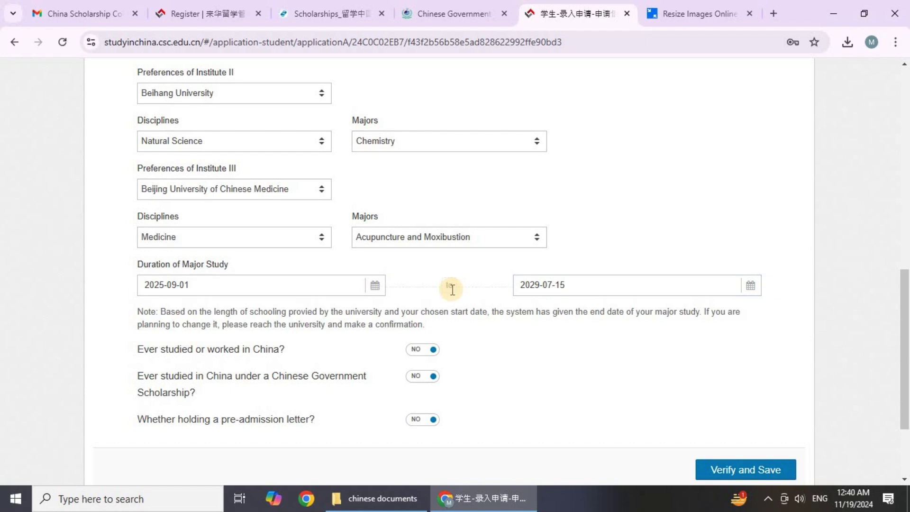
- Leave the pre-admission letter question at No, then verify and save the Language Proficiency and Study Plan section
scroll(447, 286, "down", 1)
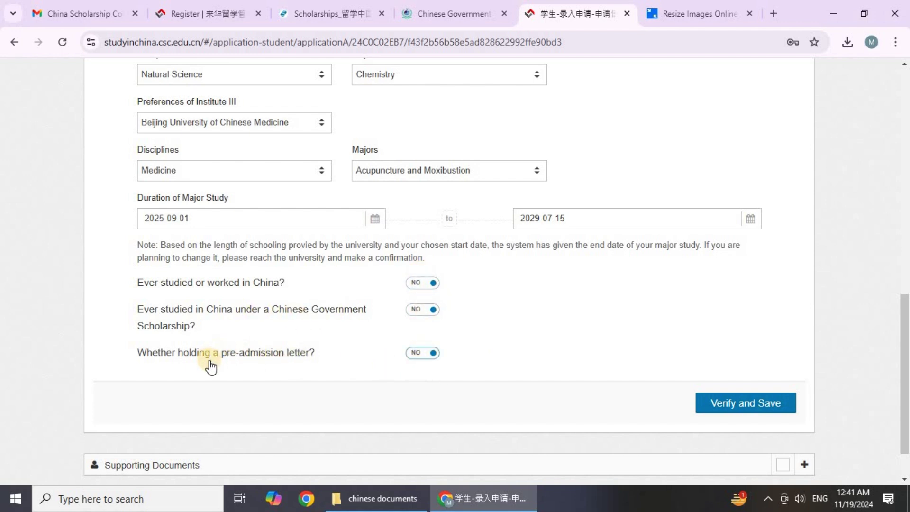
left_click(423, 353)
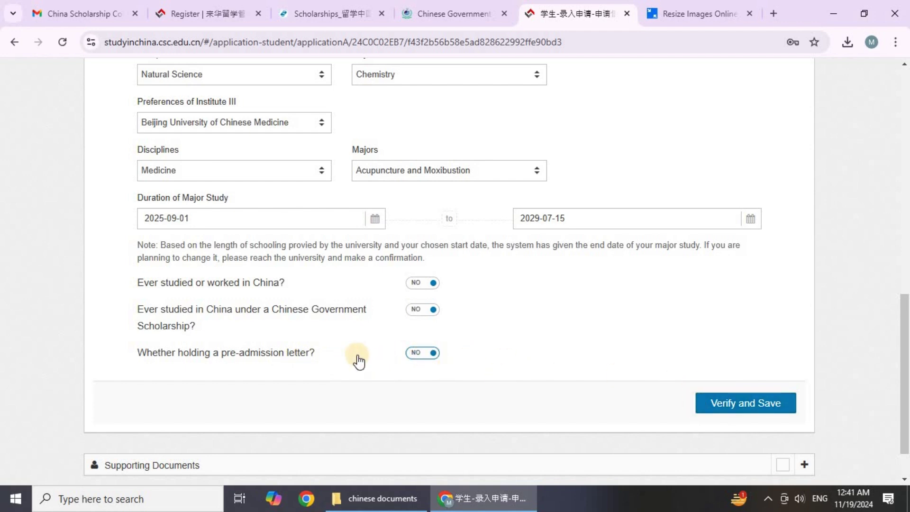
left_click(721, 412)
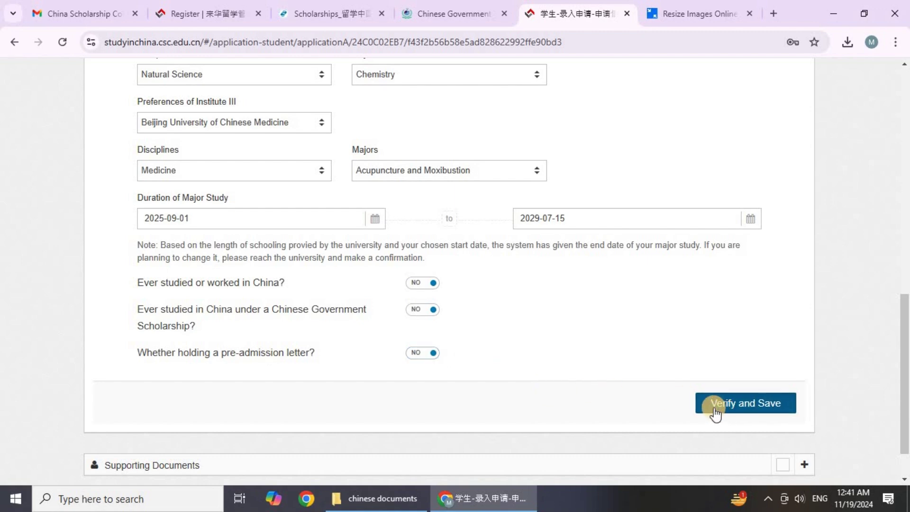
- Review the Supporting Documents list for which documents are mandatory and which files are attached to them
scroll(496, 322, "up", 9)
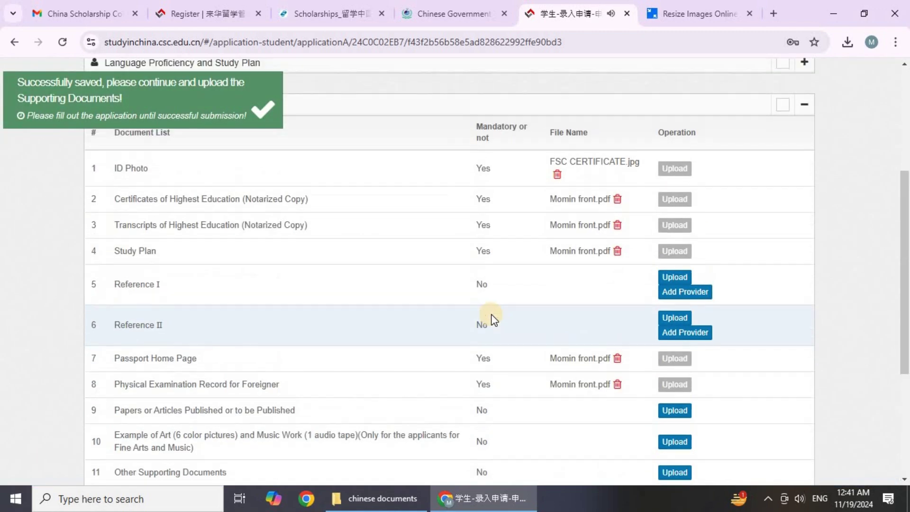
scroll(489, 331, "down", 2)
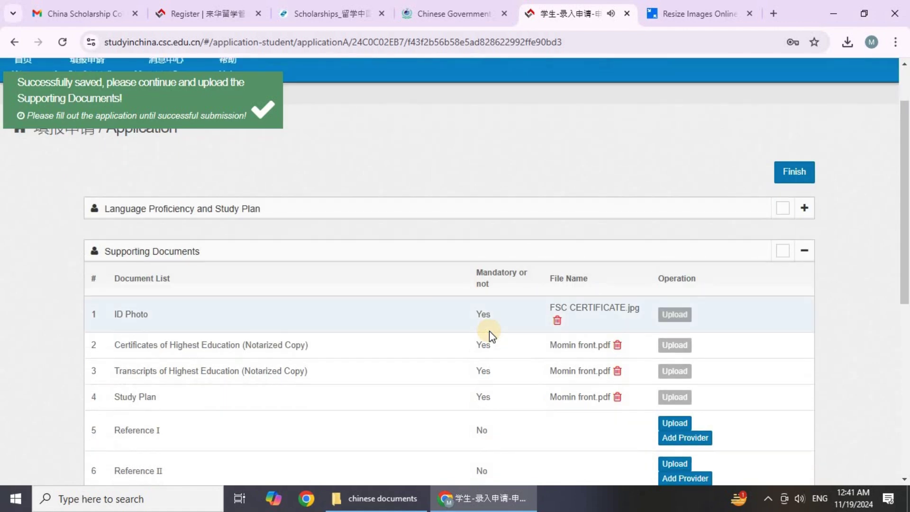
scroll(490, 330, "down", 1)
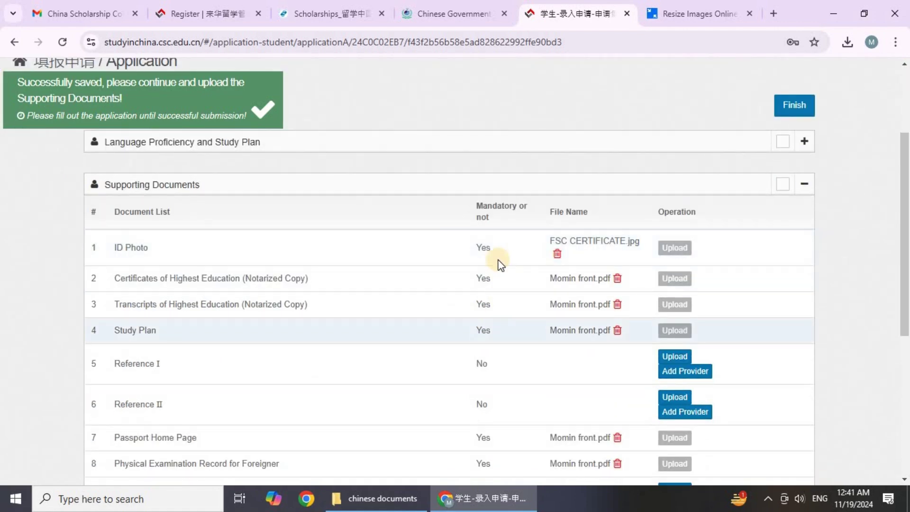
scroll(490, 348, "down", 4)
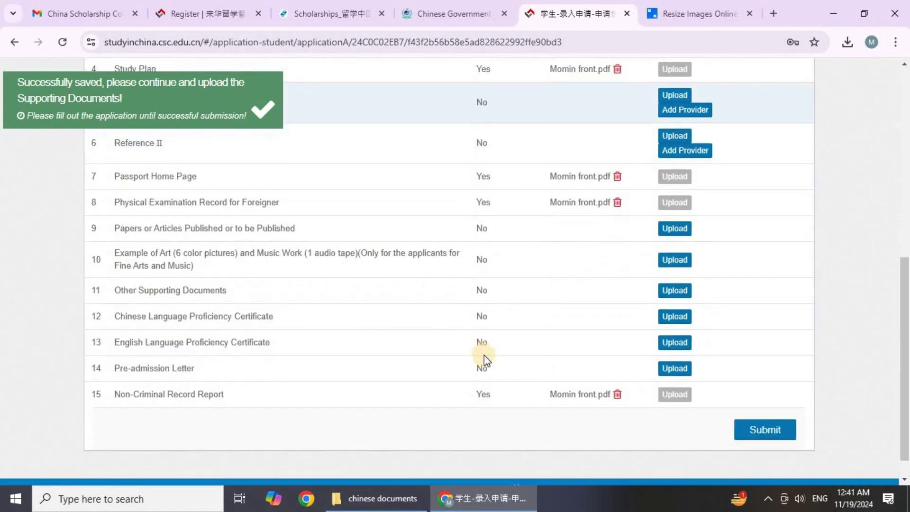
scroll(482, 346, "up", 2)
scroll(481, 344, "up", 5)
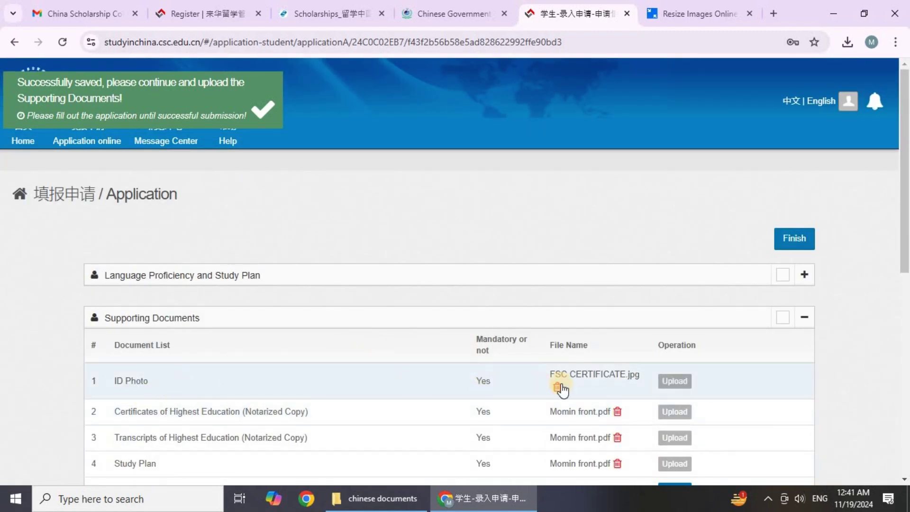
scroll(405, 343, "down", 1)
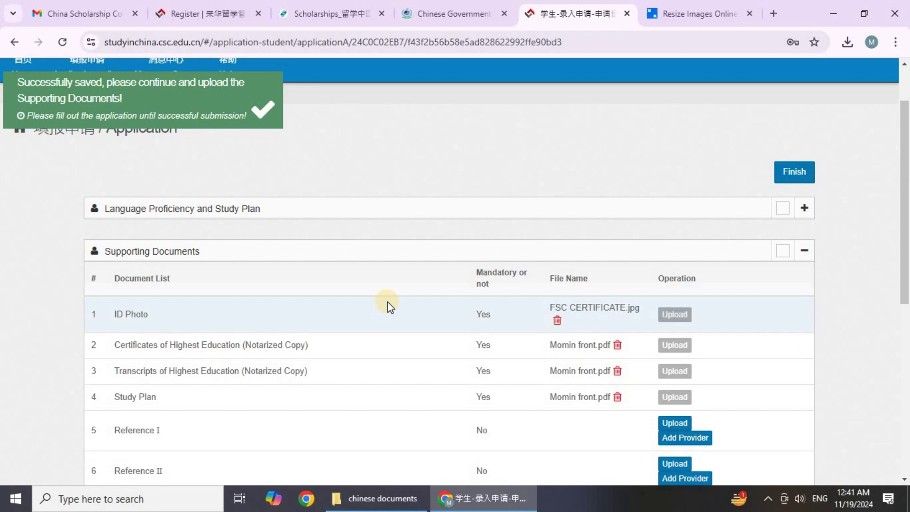
scroll(502, 340, "down", 3)
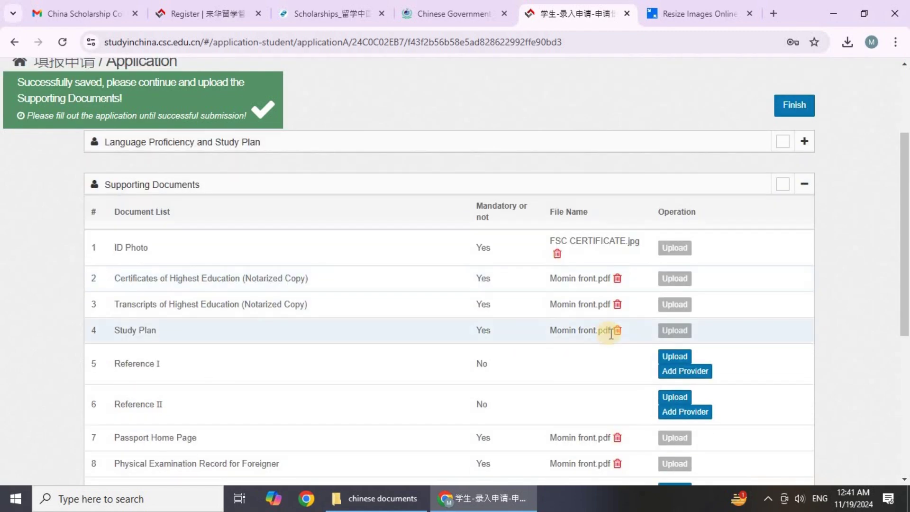
scroll(512, 336, "down", 1)
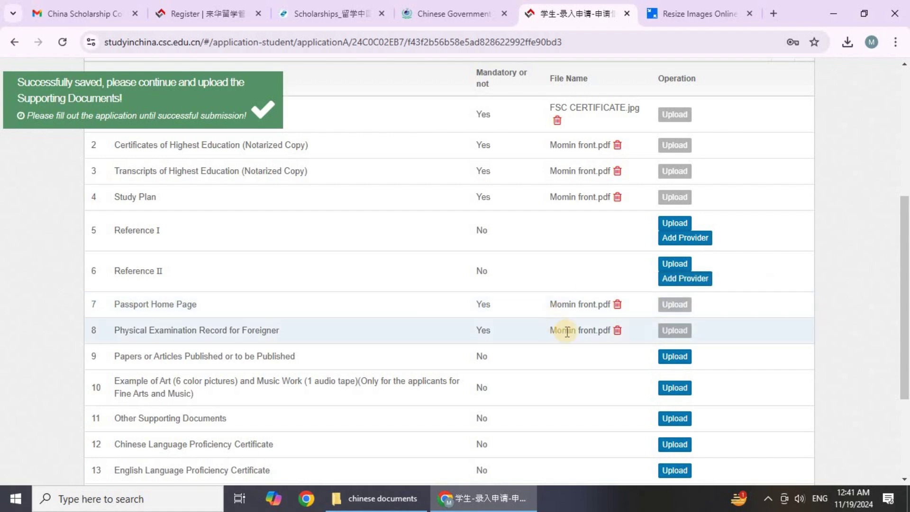
- Check the remaining entries of the Supporting Documents list and submit the scholarship application
scroll(305, 343, "down", 1)
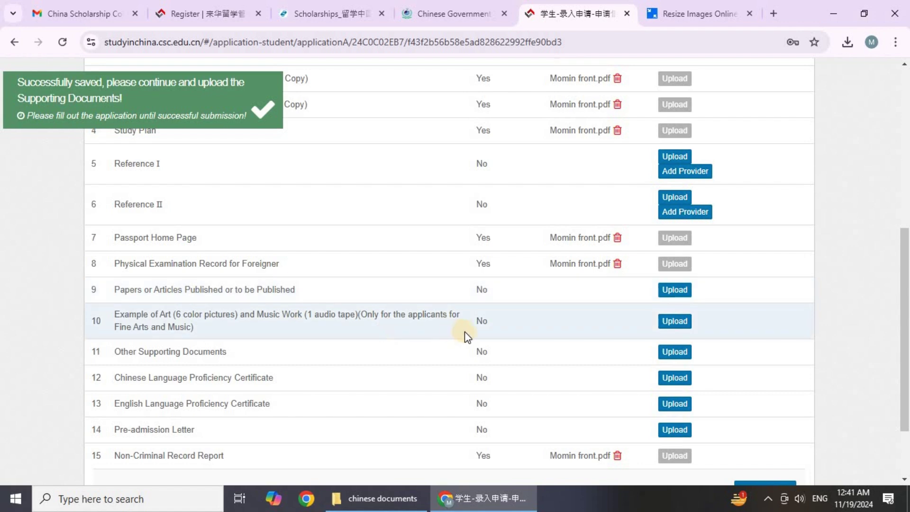
scroll(552, 352, "down", 1)
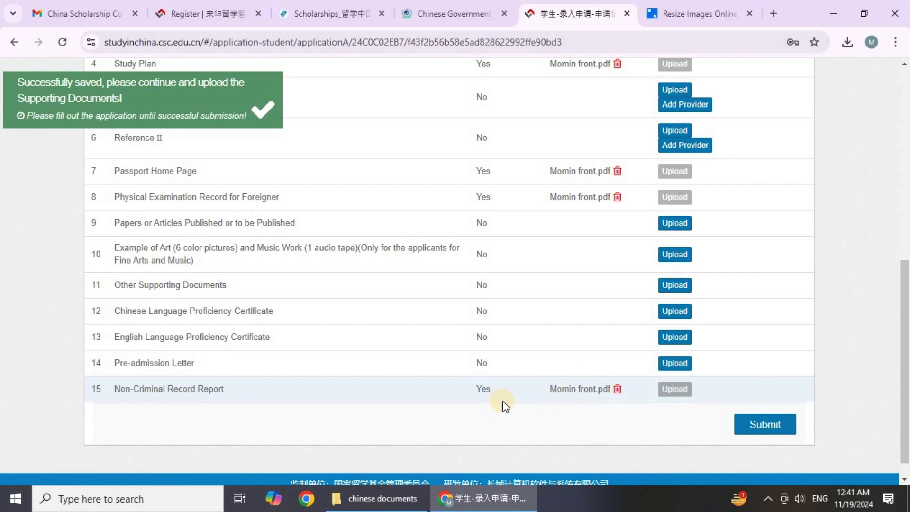
left_click(767, 429)
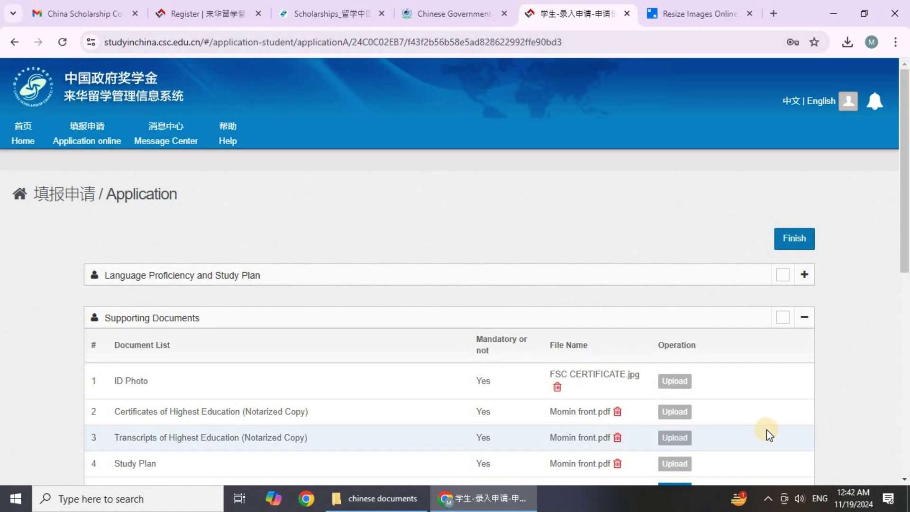
scroll(767, 430, "down", 10)
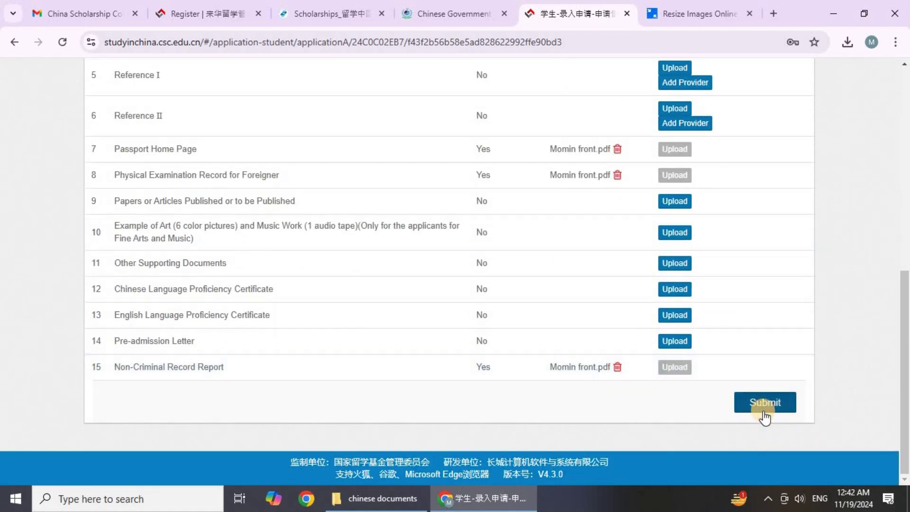
left_click(765, 406)
- Accept the CSC's Statement of Applicant, confirm the application submission and view the application status page
scroll(398, 374, "down", 2)
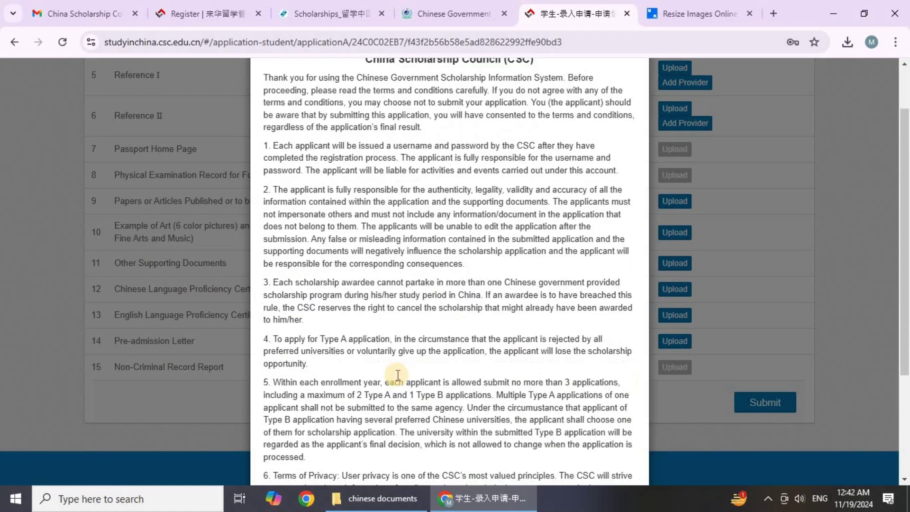
scroll(398, 375, "down", 3)
left_click(268, 389)
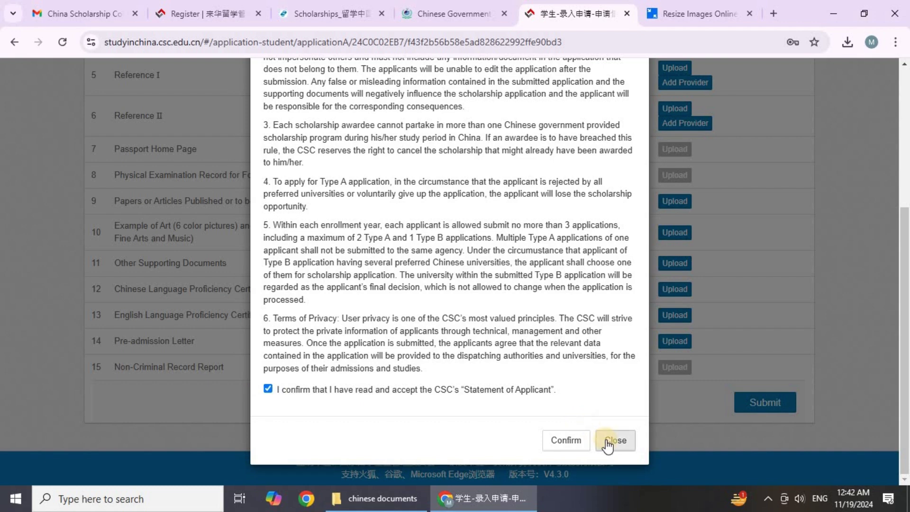
left_click(578, 441)
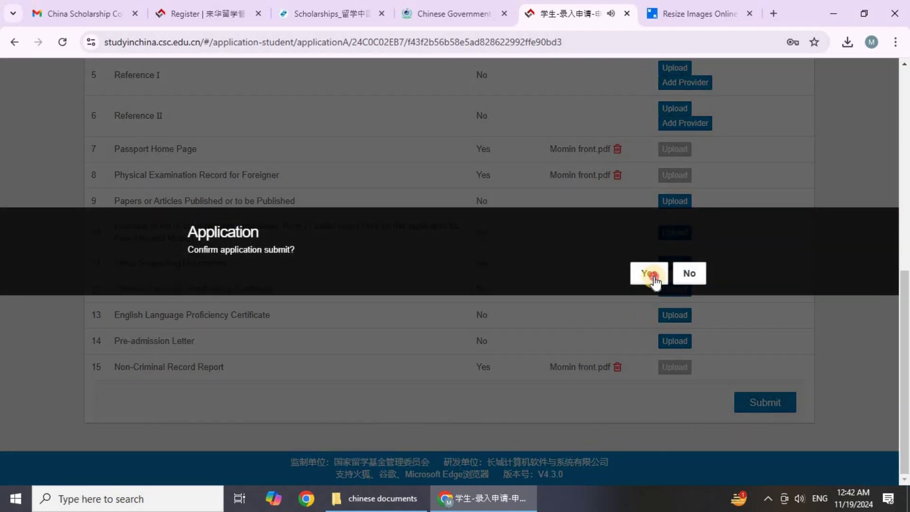
left_click(654, 279)
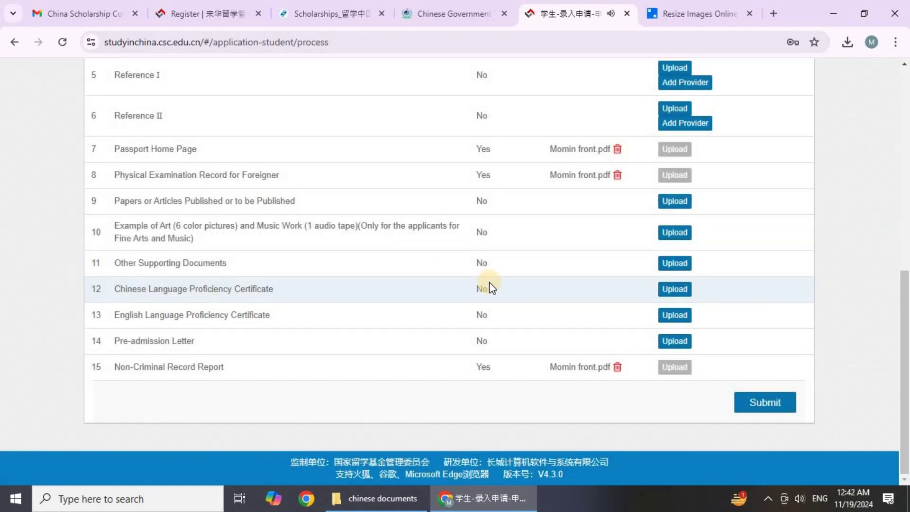
scroll(489, 285, "down", 2)
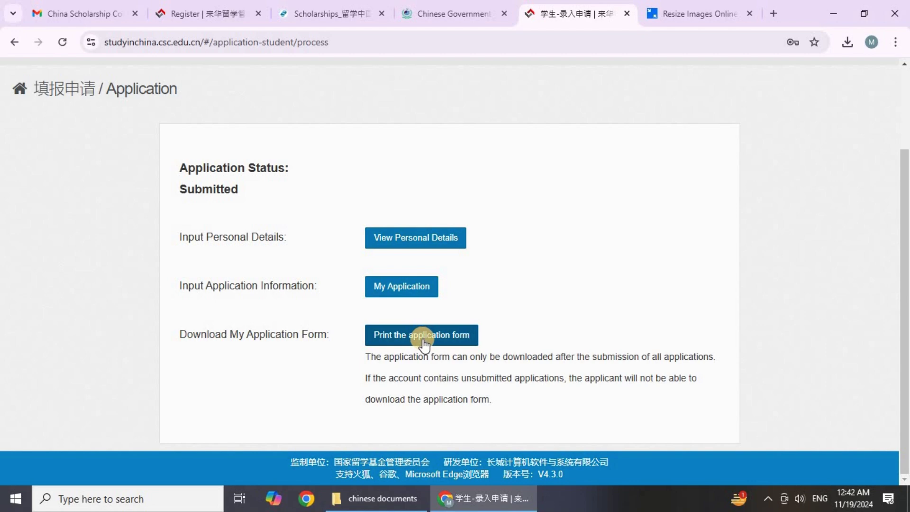
- Open the Required Documents page of HEC's Chinese Government Scholarship Program and read through its numbered document list
left_click(448, 10)
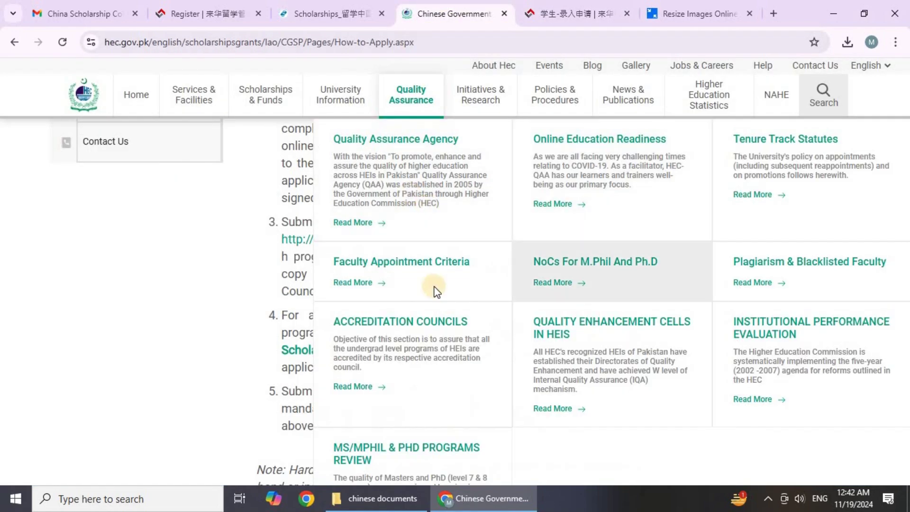
scroll(163, 197, "up", 1)
left_click(152, 180)
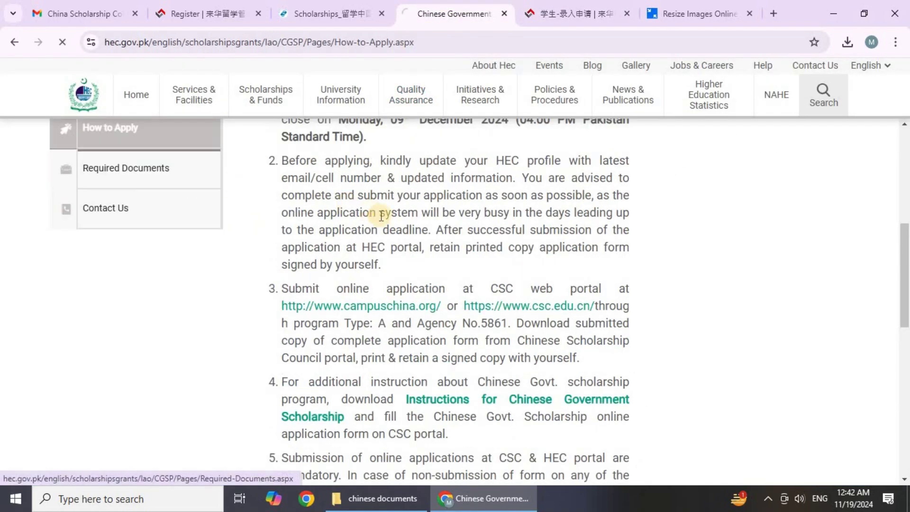
scroll(402, 239, "down", 3)
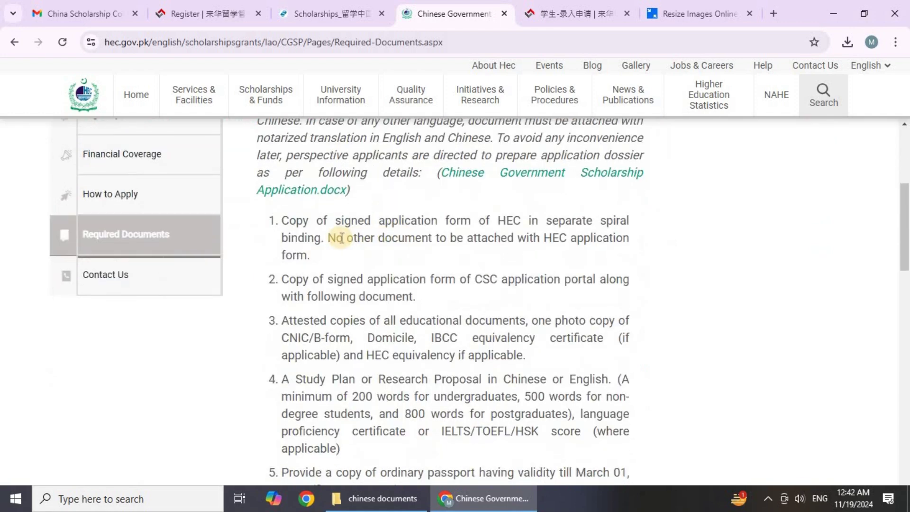
left_click_drag(281, 219, 446, 360)
scroll(429, 379, "down", 9)
left_click(500, 327)
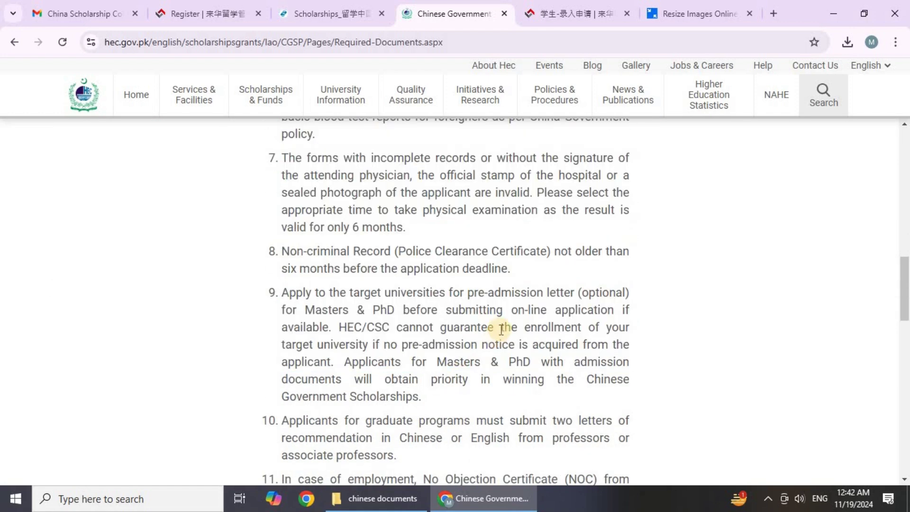
scroll(504, 327, "up", 9)
scroll(511, 326, "up", 3)
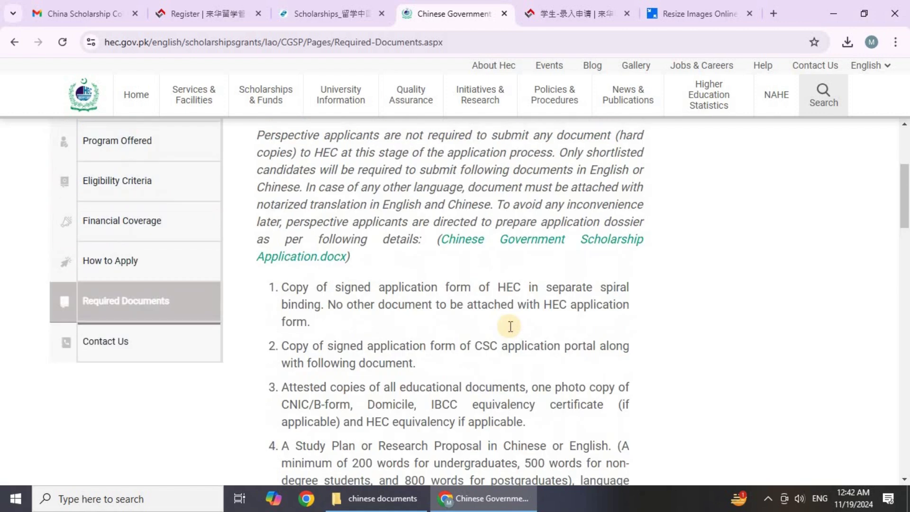
scroll(511, 327, "down", 3)
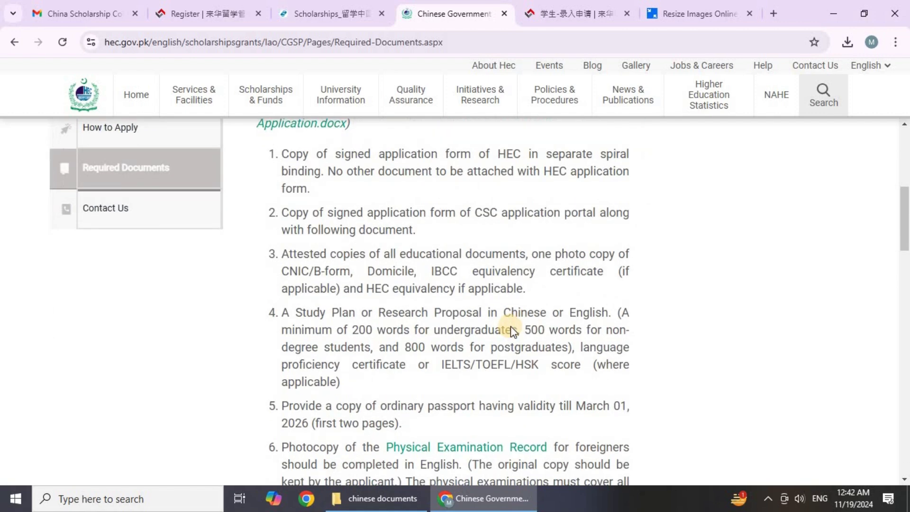
scroll(510, 326, "down", 2)
- Return to the CSC application status page and look over its options for viewing and printing the application
left_click(573, 13)
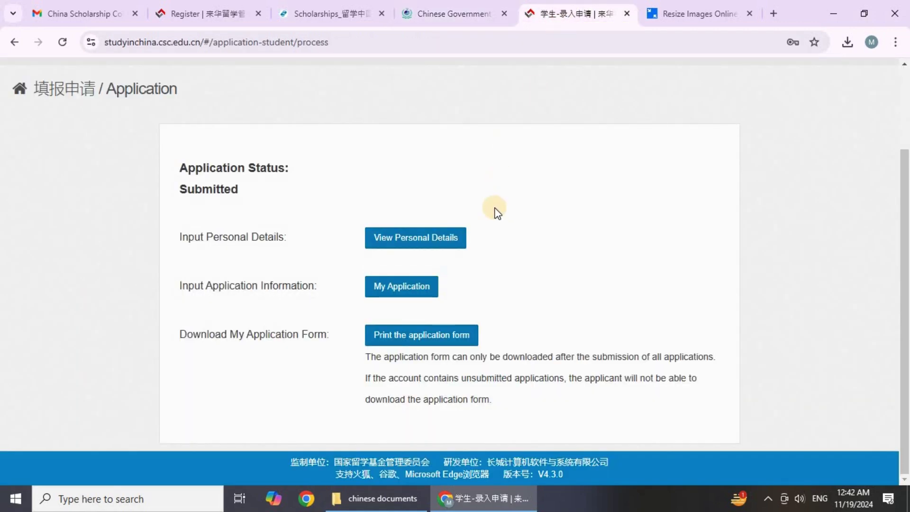
scroll(495, 211, "up", 2)
scroll(422, 266, "down", 2)
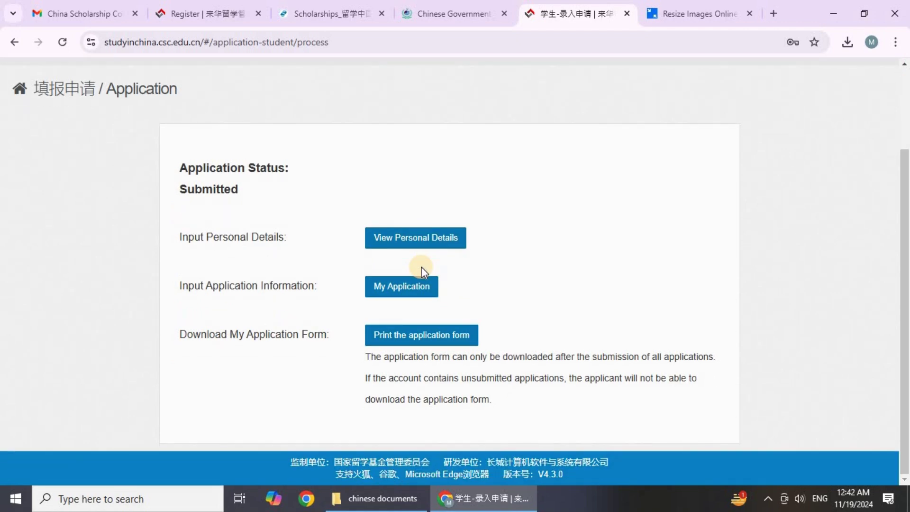
scroll(422, 266, "up", 3)
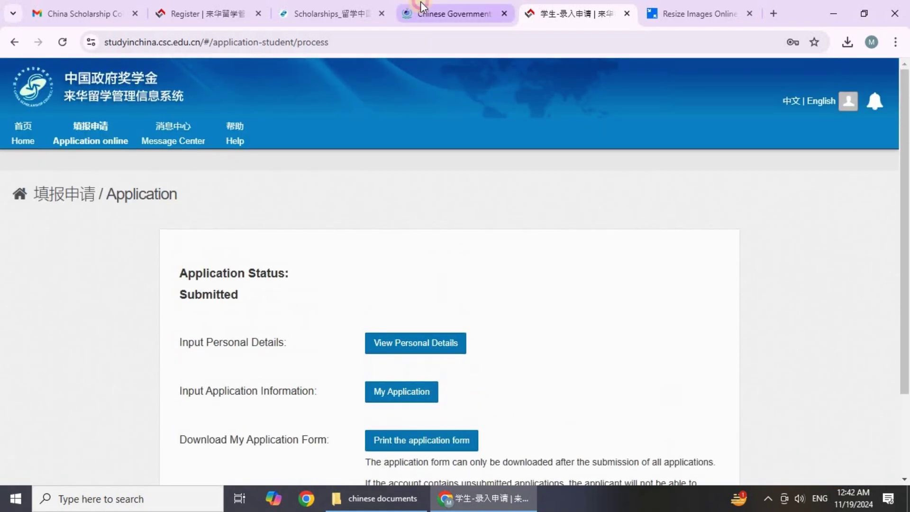
- Recheck HEC's required documents list and open the How to Apply instructions of the scholarship program
left_click(422, 11)
scroll(677, 252, "down", 1)
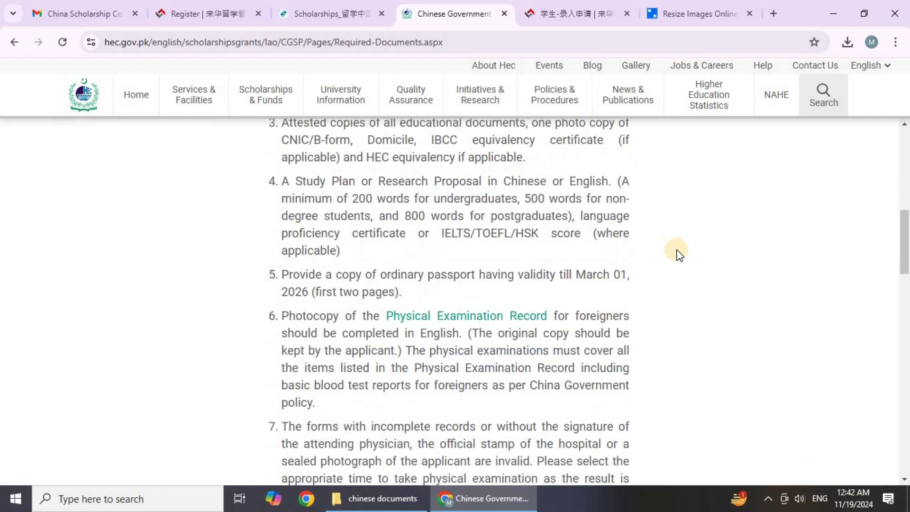
scroll(670, 243, "up", 5)
scroll(654, 264, "down", 4)
scroll(654, 265, "down", 5)
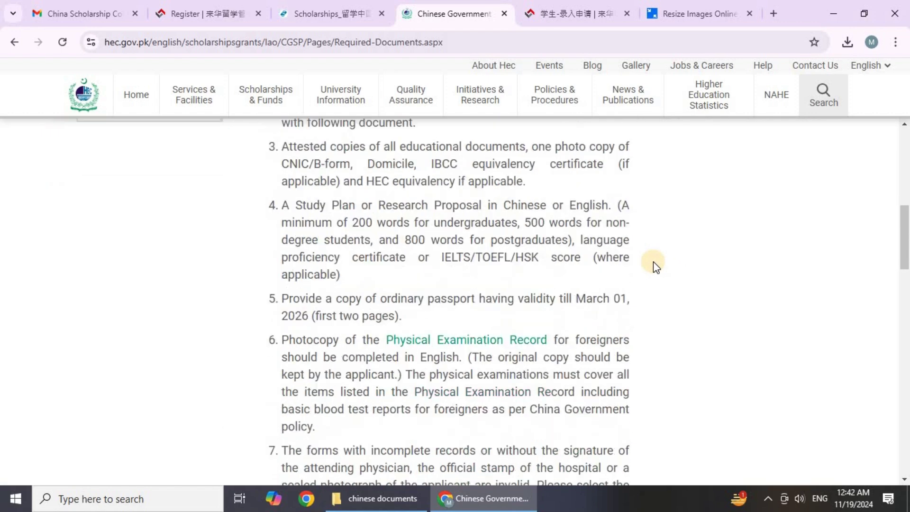
scroll(436, 260, "up", 6)
scroll(436, 261, "up", 3)
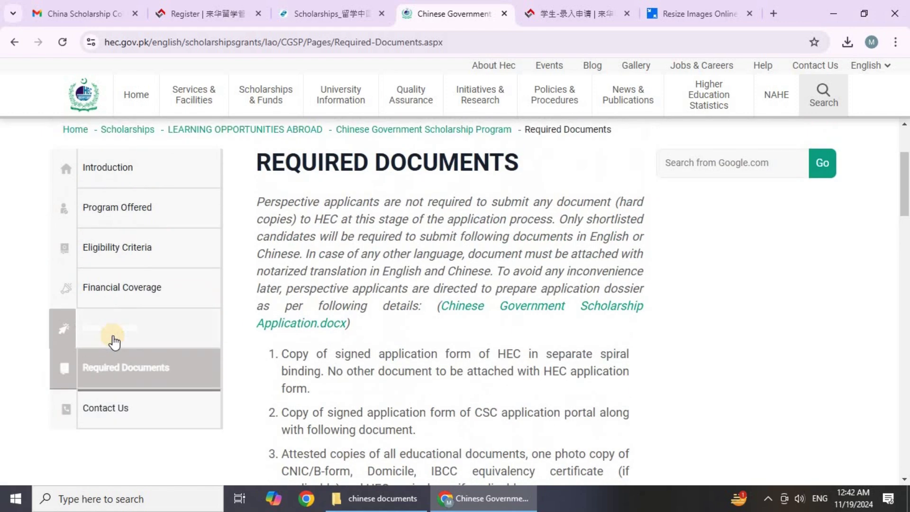
left_click(126, 331)
scroll(441, 325, "down", 1)
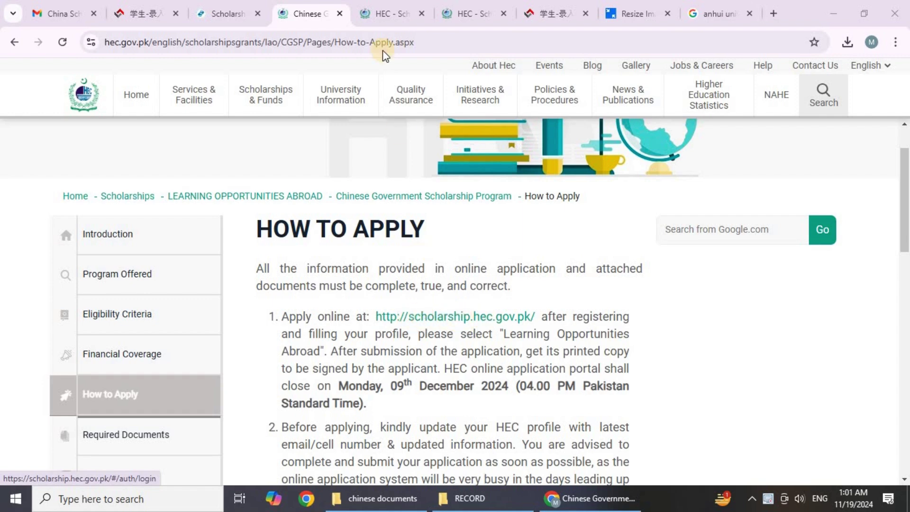
- Open the sign-up form of the HEC Scholarship Portal and review the fields required for registration
left_click(363, 6)
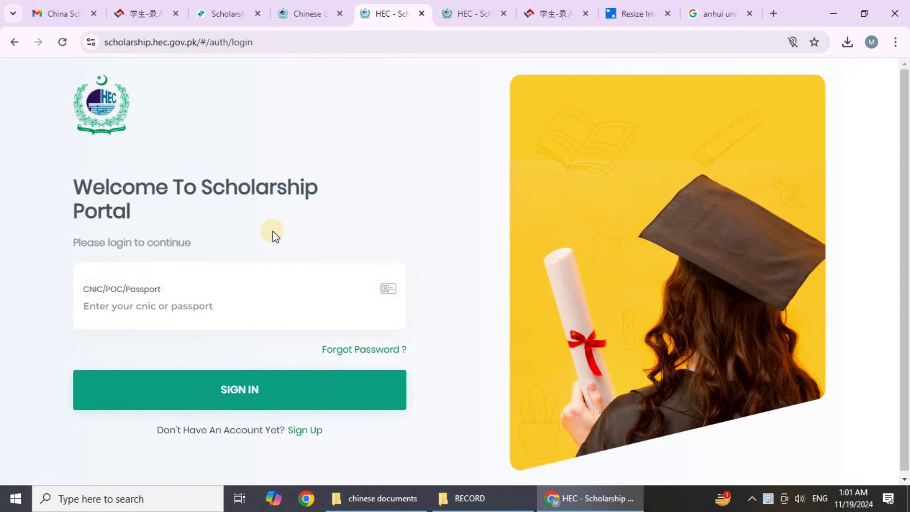
left_click(309, 431)
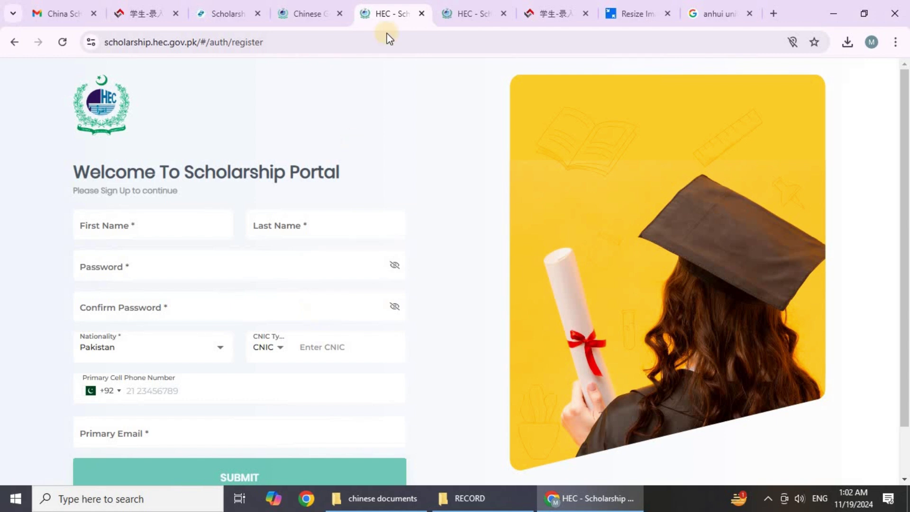
scroll(352, 291, "down", 1)
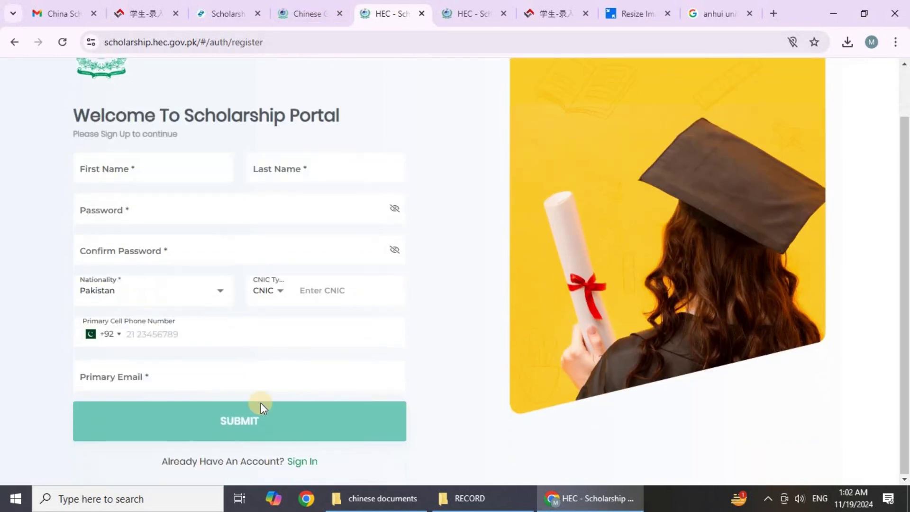
scroll(323, 201, "up", 1)
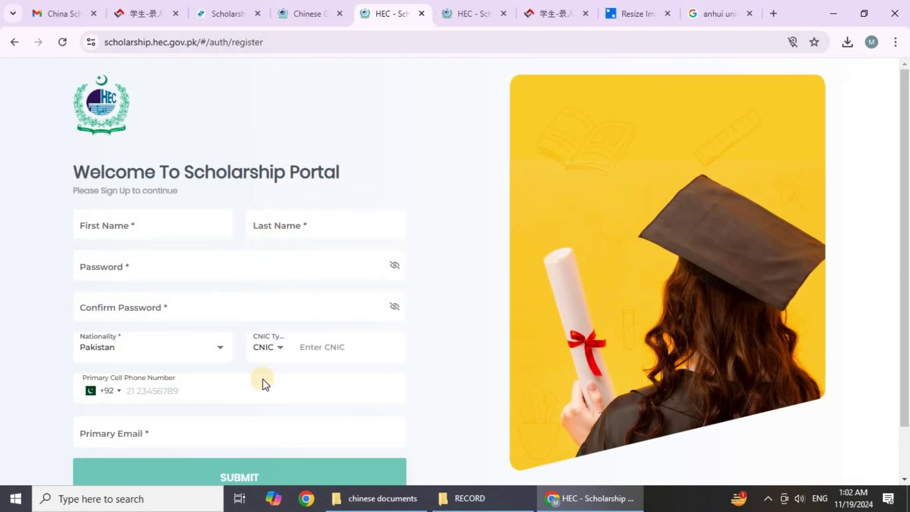
scroll(306, 372, "down", 1)
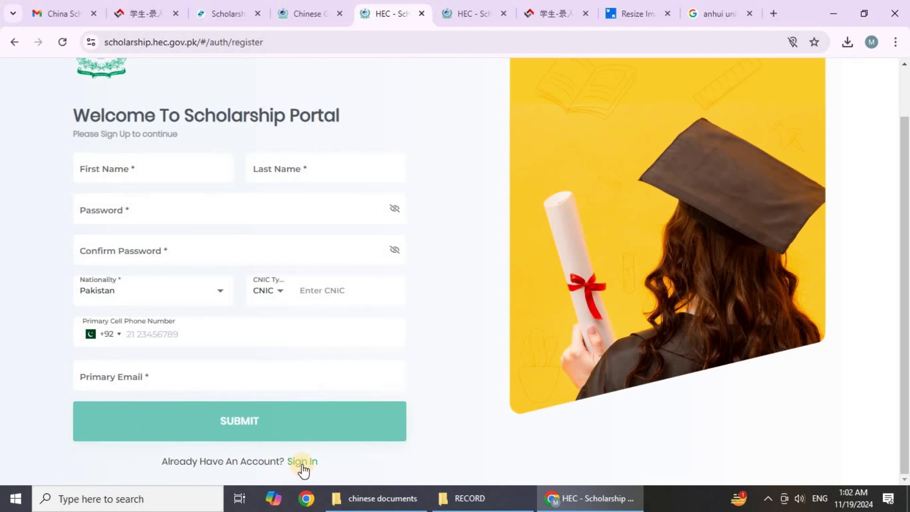
- Switch to the signed-in HEC dashboard and open the Learning Opportunities Abroad application from the suggested programs
left_click(479, 6)
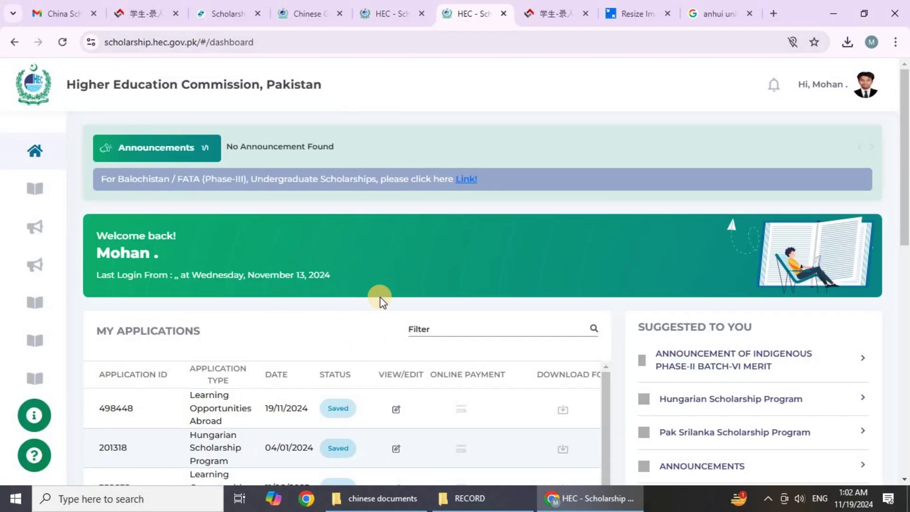
scroll(659, 357, "down", 3)
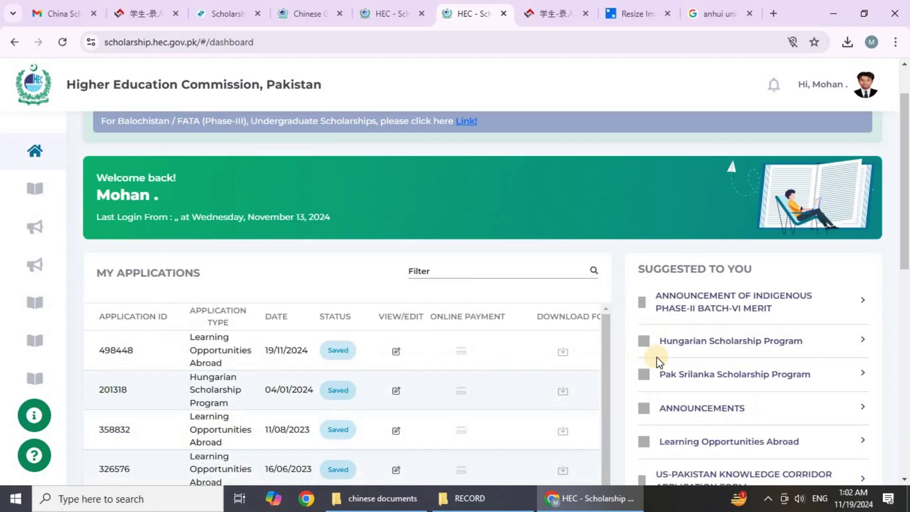
scroll(661, 357, "down", 1)
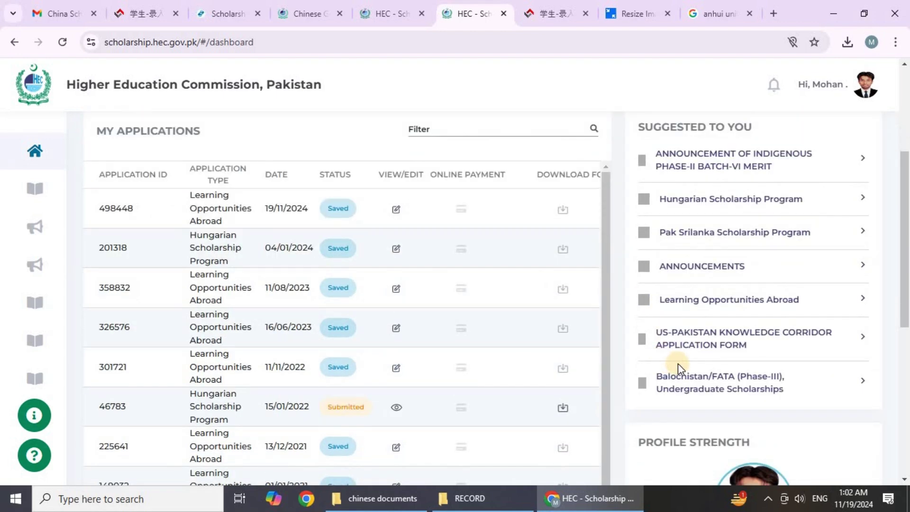
left_click(779, 302)
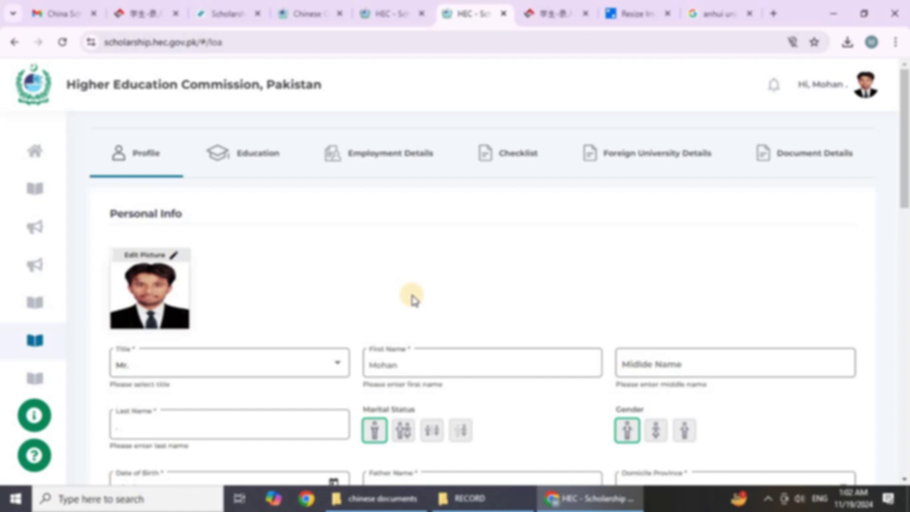
- Review the personal info on the Profile page, including marital status, father's name and the available domicile province options
scroll(412, 303, "down", 1)
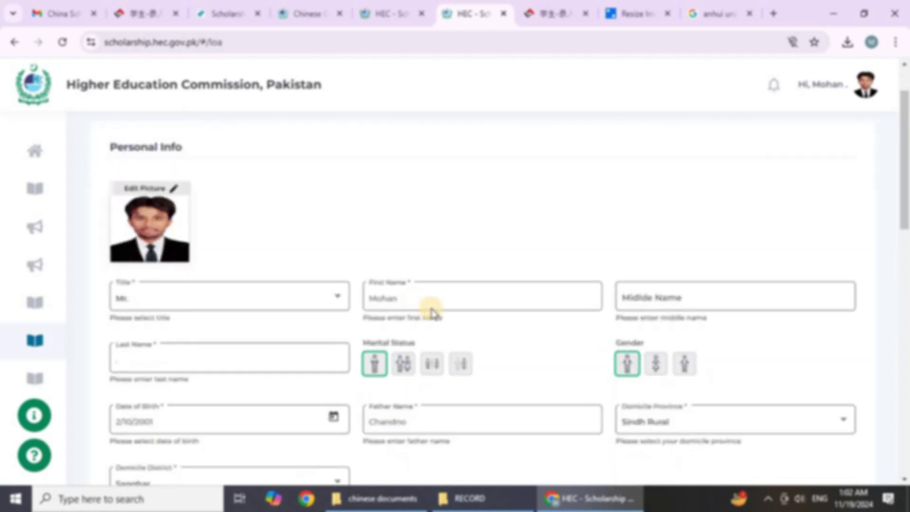
scroll(232, 340, "down", 2)
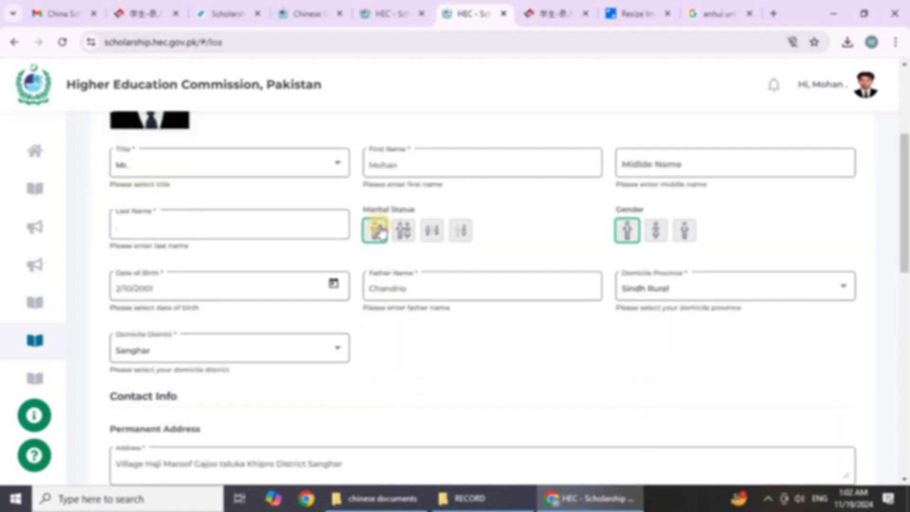
scroll(311, 300, "down", 1)
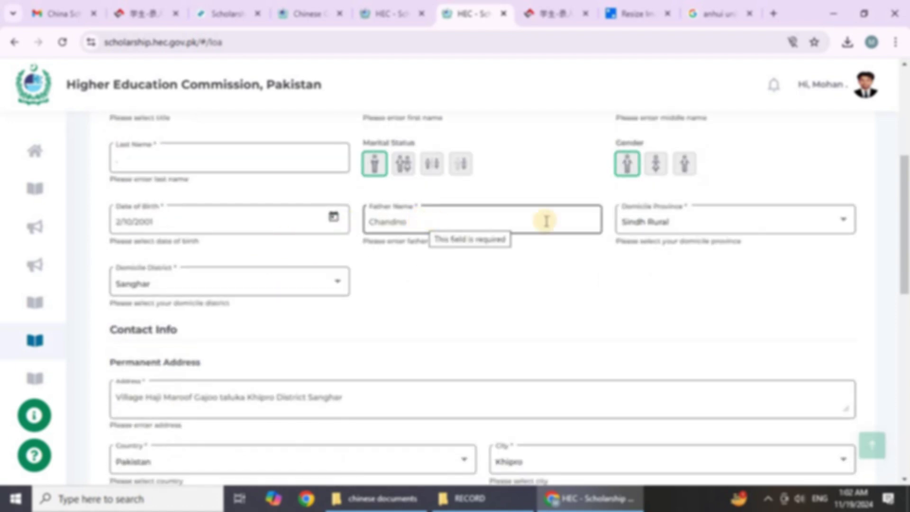
left_click(663, 235)
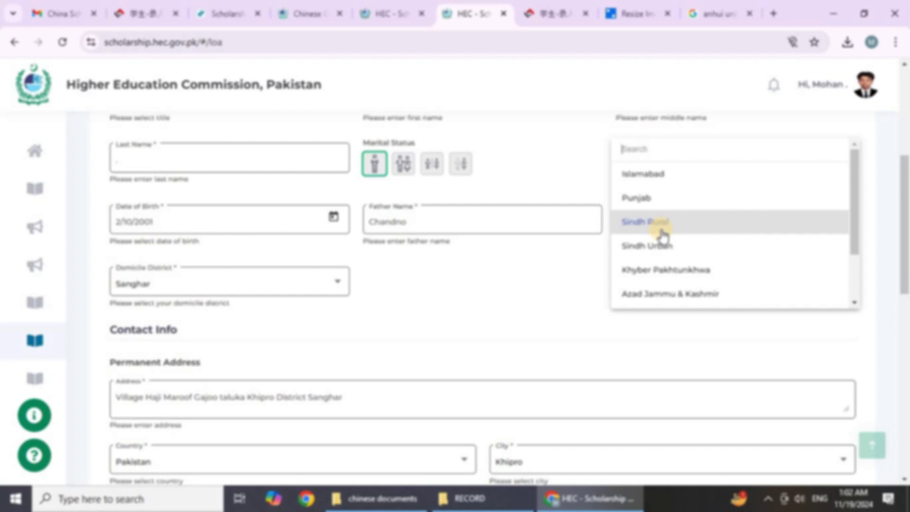
left_click(561, 247)
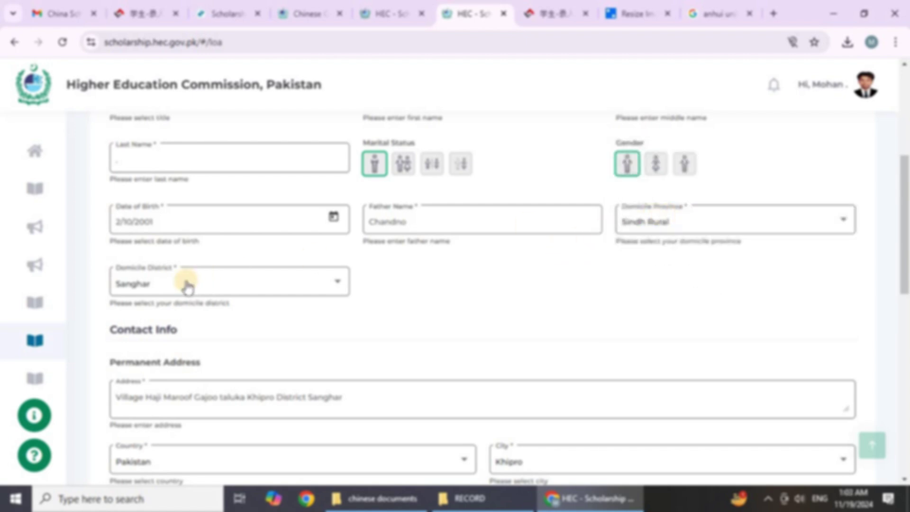
- Check the permanent address, mailing address and nationality info, and continue to the Education section of the application
scroll(187, 287, "down", 3)
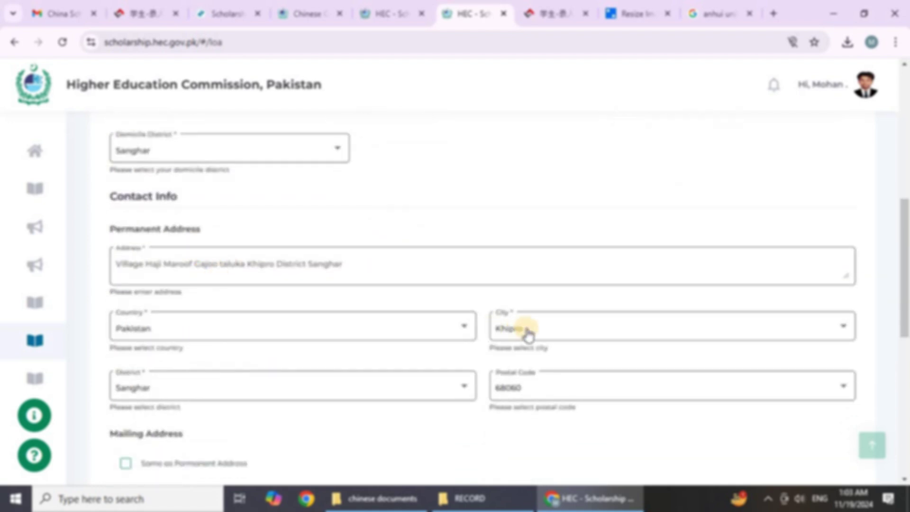
scroll(346, 331, "down", 2)
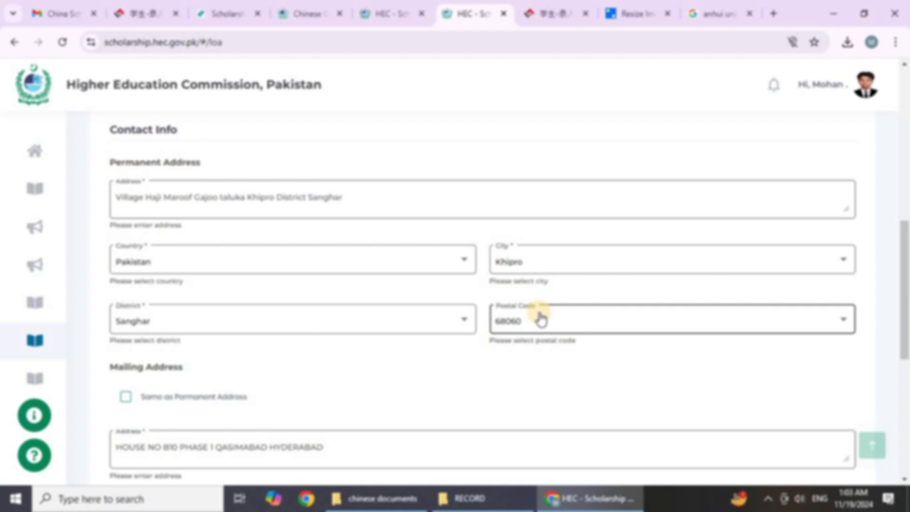
scroll(315, 321, "down", 3)
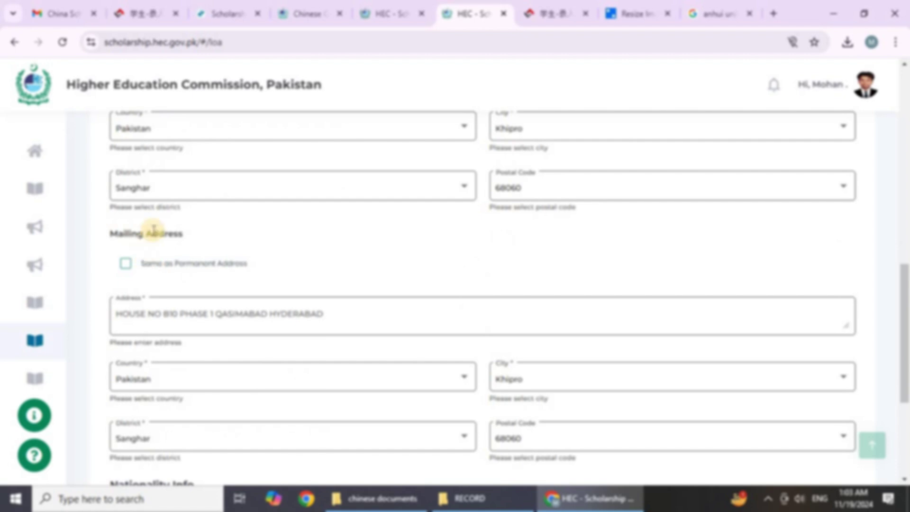
left_click(126, 265)
left_click(126, 264)
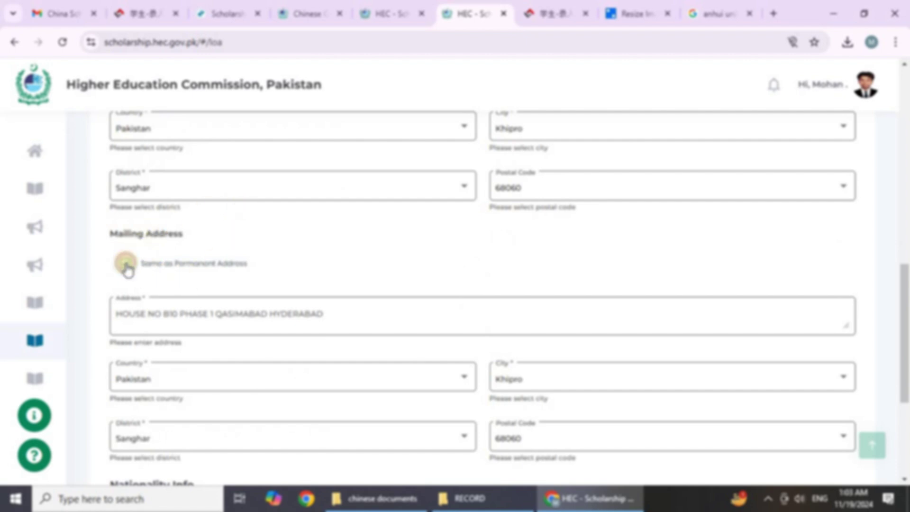
scroll(182, 287, "down", 2)
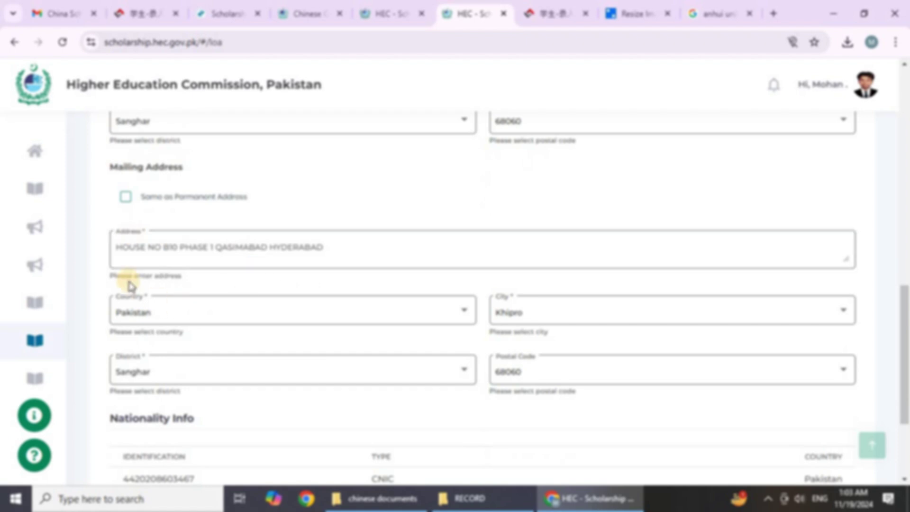
scroll(331, 351, "down", 3)
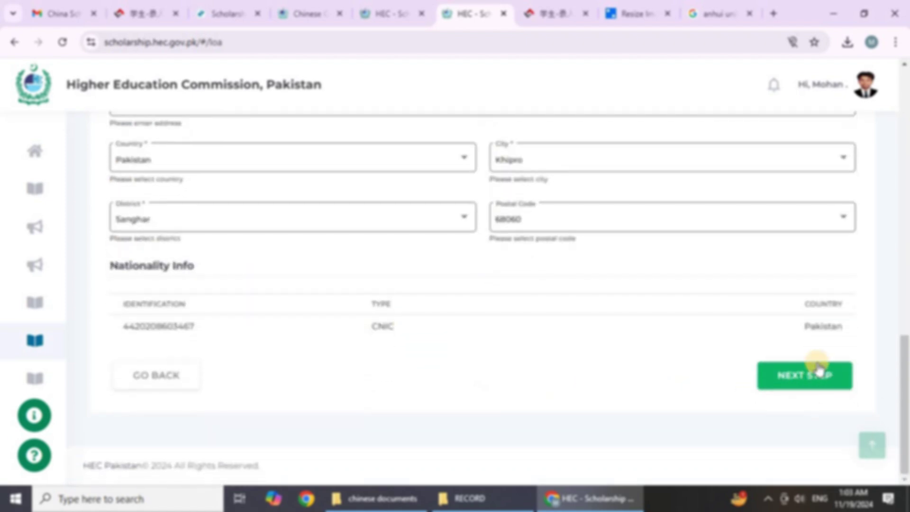
left_click(818, 372)
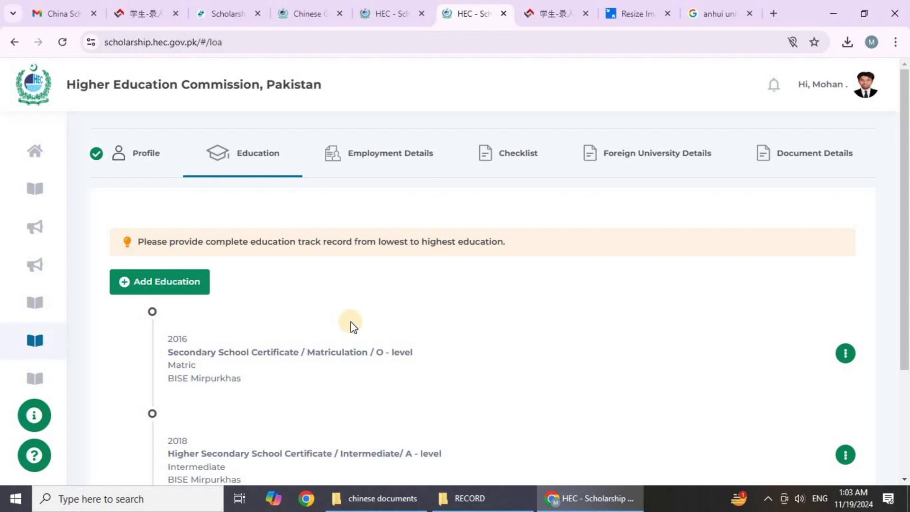
- Open the Secondary School Certificate record for editing and review its qualification level, start and end dates, and name on degree
scroll(366, 333, "down", 2)
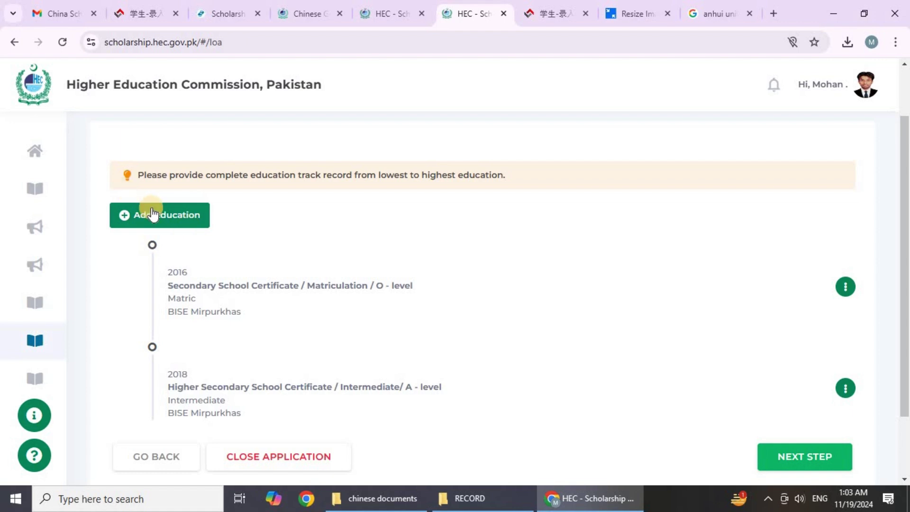
left_click(844, 285)
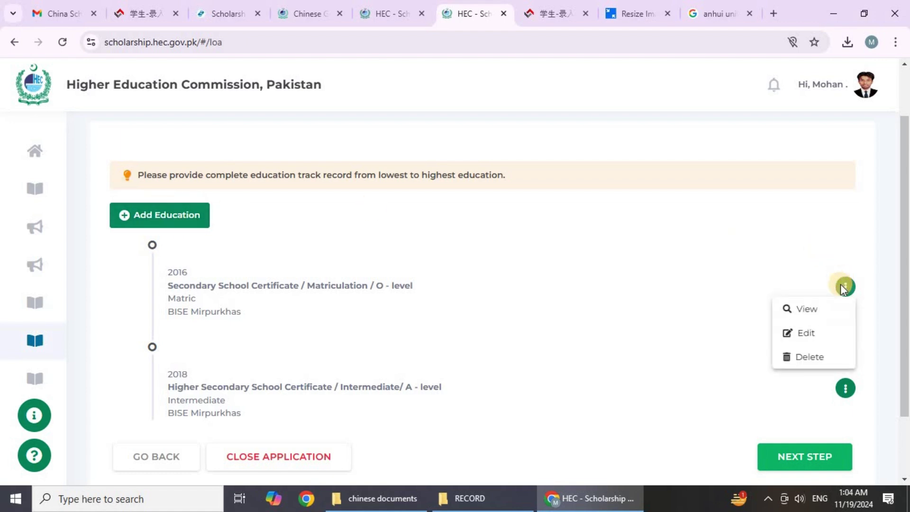
left_click(808, 331)
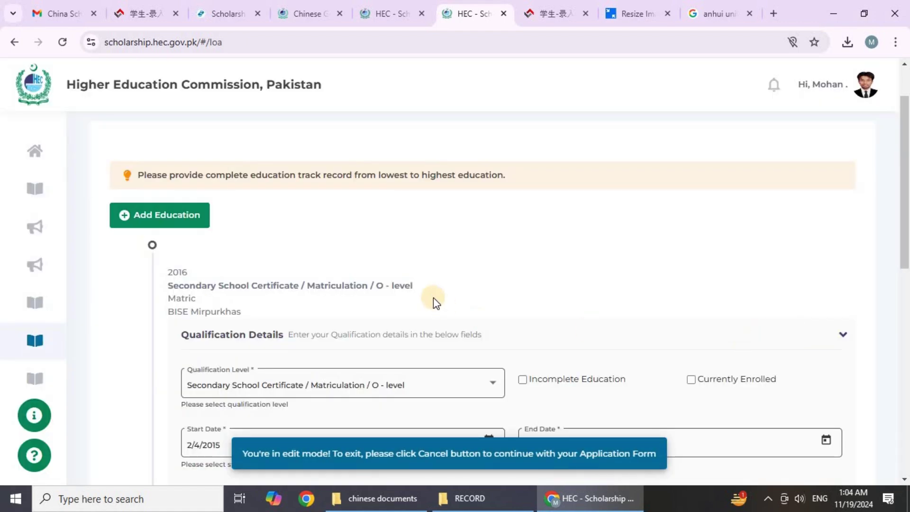
scroll(422, 277, "down", 3)
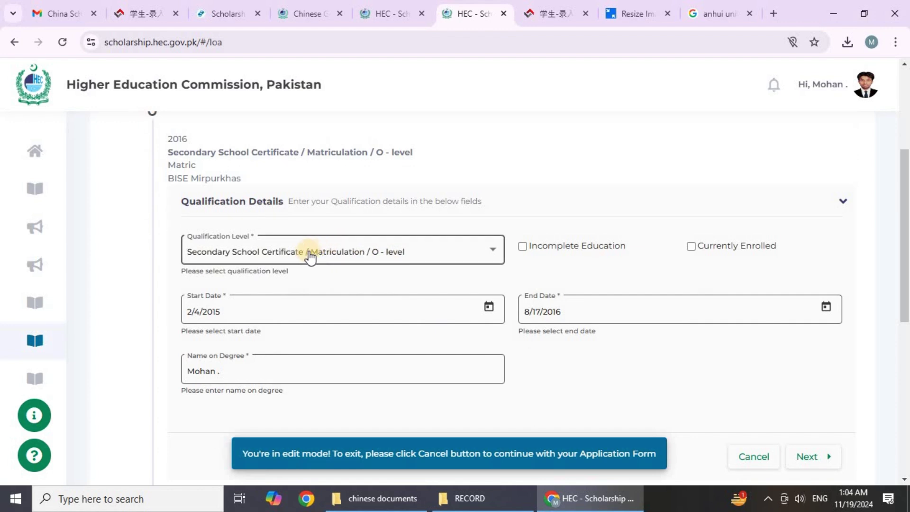
left_click(307, 256)
left_click(305, 254)
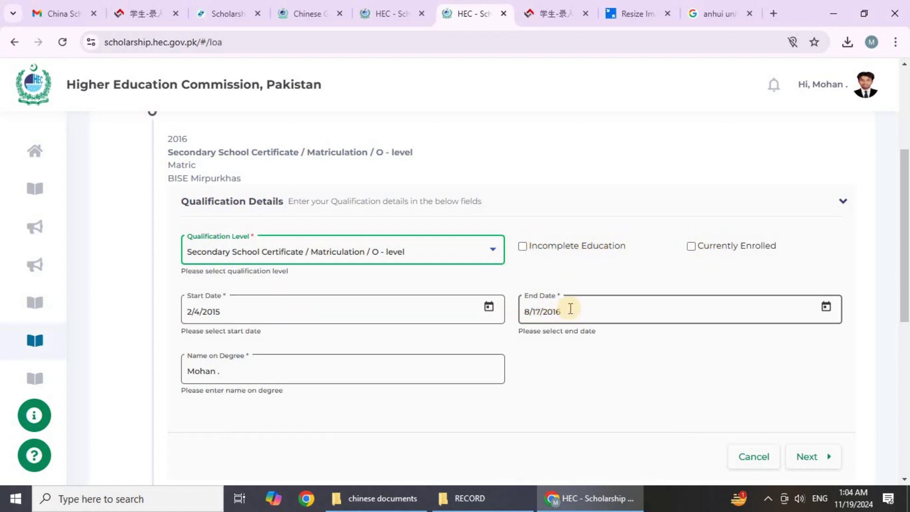
scroll(308, 339, "down", 1)
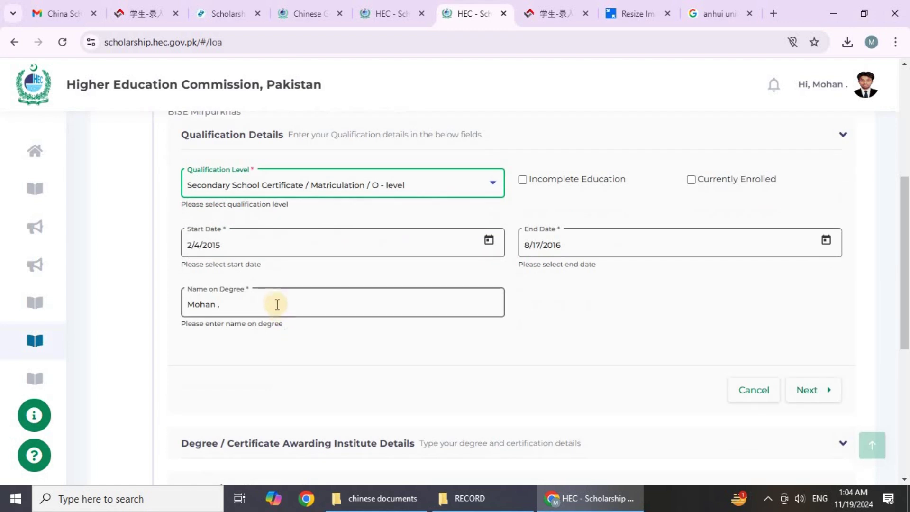
scroll(593, 346, "down", 3)
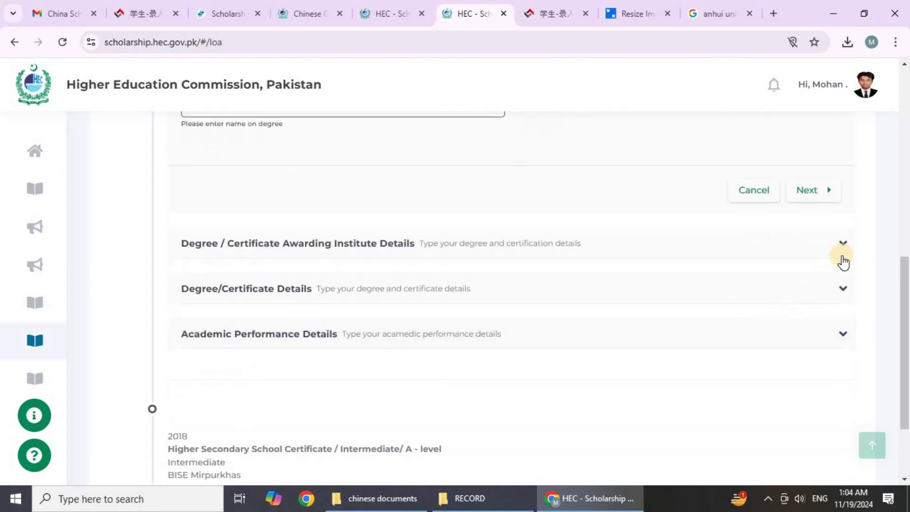
- Expand the record's awarding institute details and review the board, school name and institute sector options
left_click(843, 245)
scroll(484, 261, "up", 4)
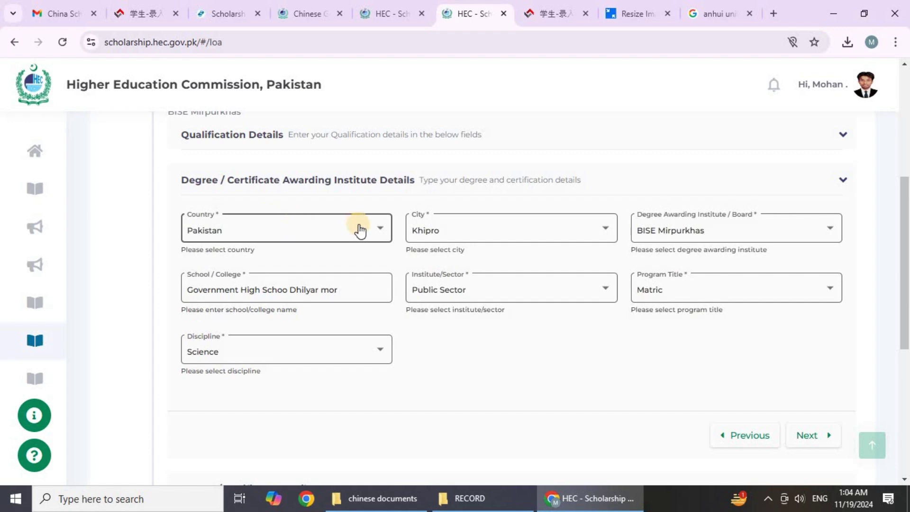
left_click(657, 239)
left_click(651, 237)
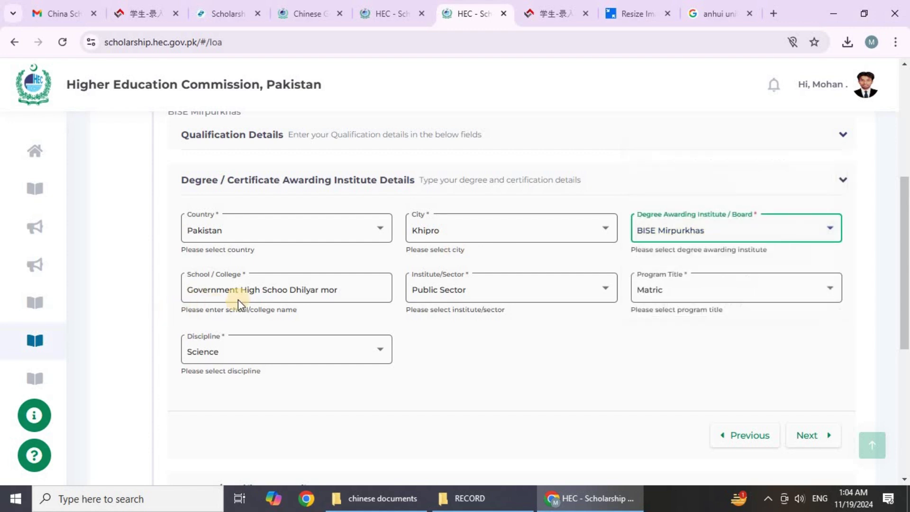
left_click(238, 299)
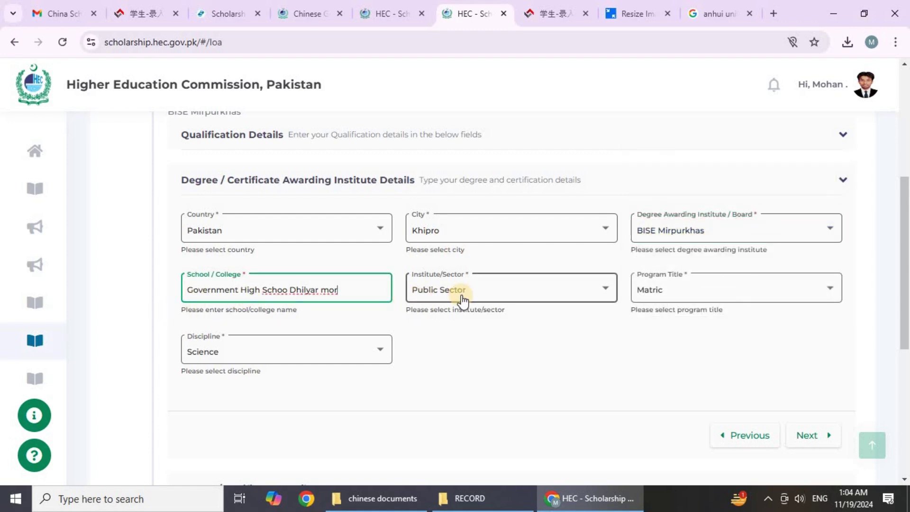
left_click(461, 298)
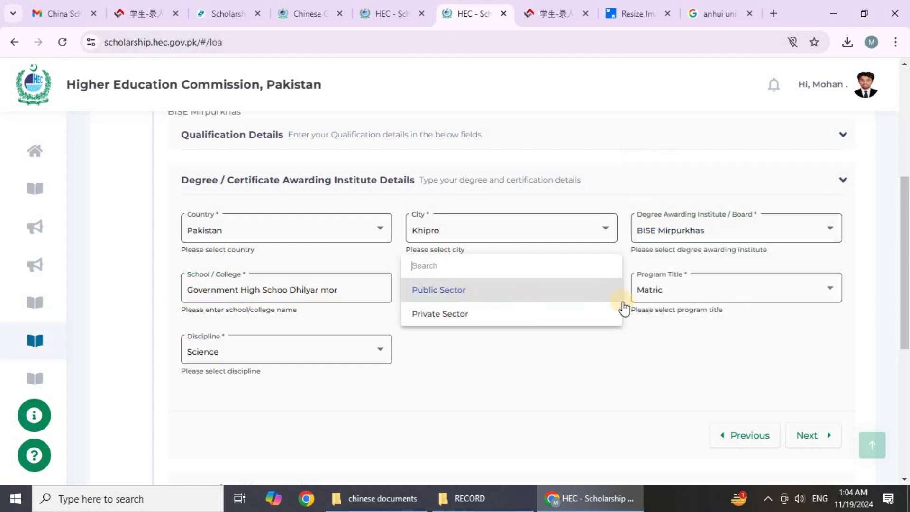
left_click(658, 297)
- Check the program title and discipline choices of the matriculation record against Matric and Science
left_click(658, 297)
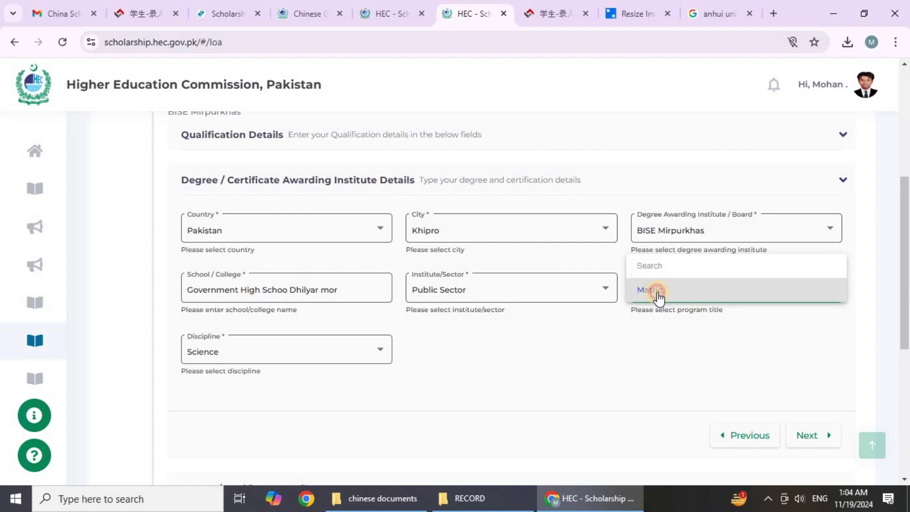
left_click(657, 295)
left_click(273, 352)
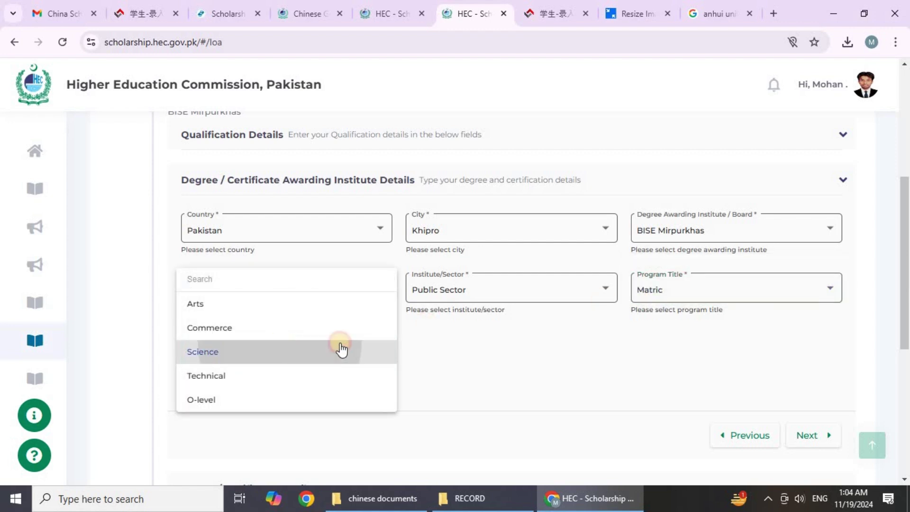
left_click(351, 349)
left_click(285, 345)
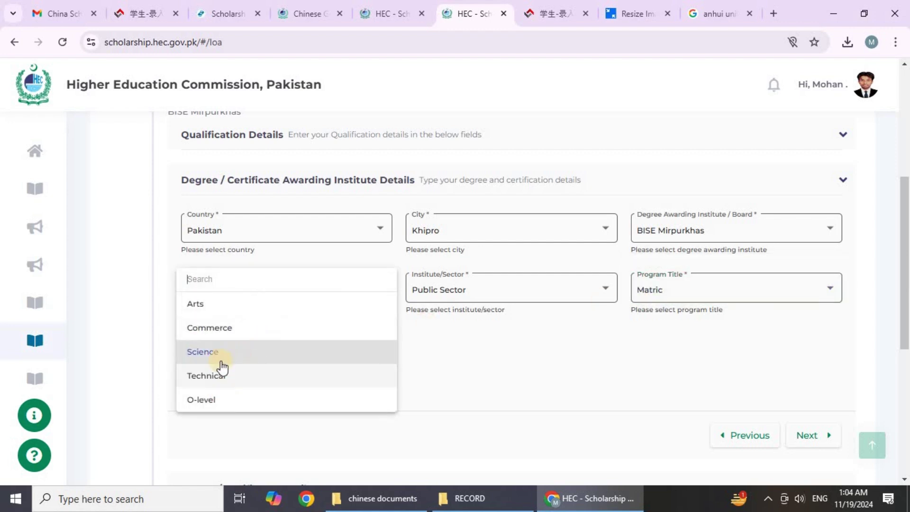